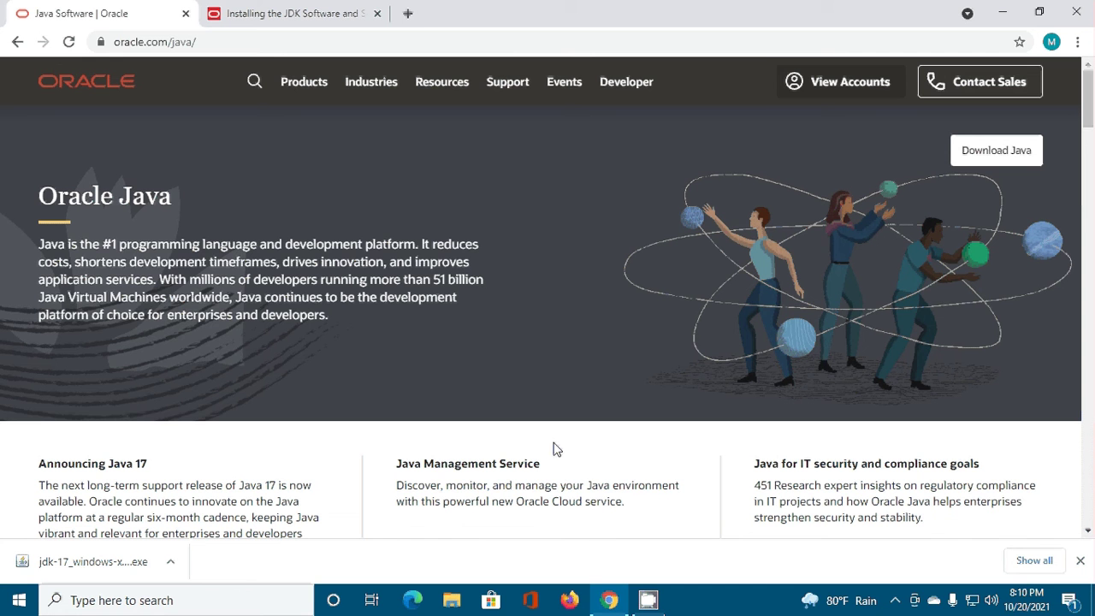
Open the Java Downloads page from the Oracle Java site
left_click_drag(208, 41, 103, 42)
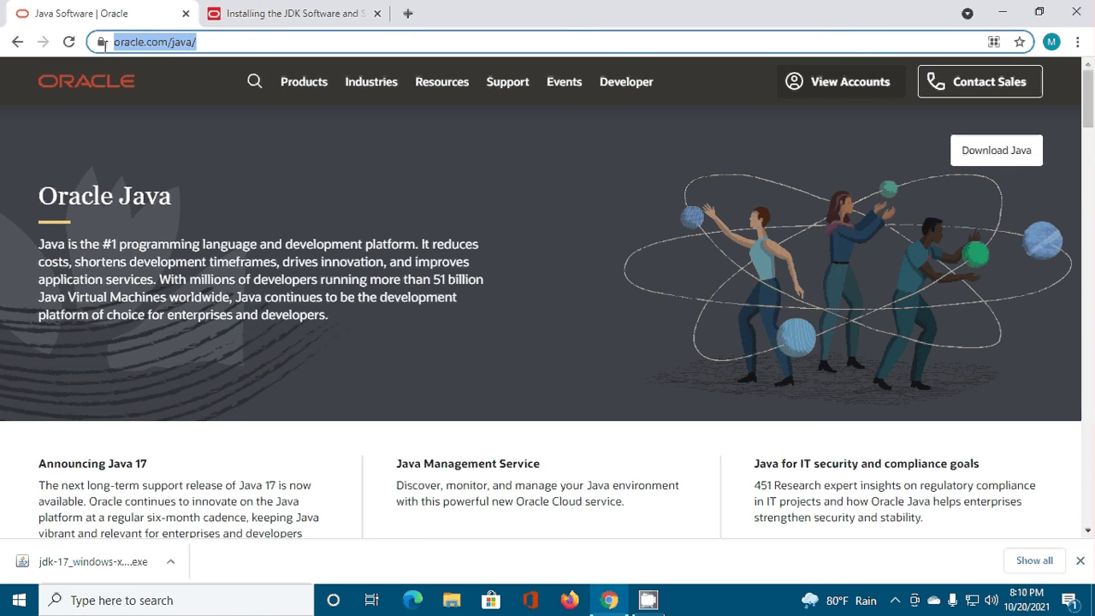
left_click_drag(103, 43, 195, 70)
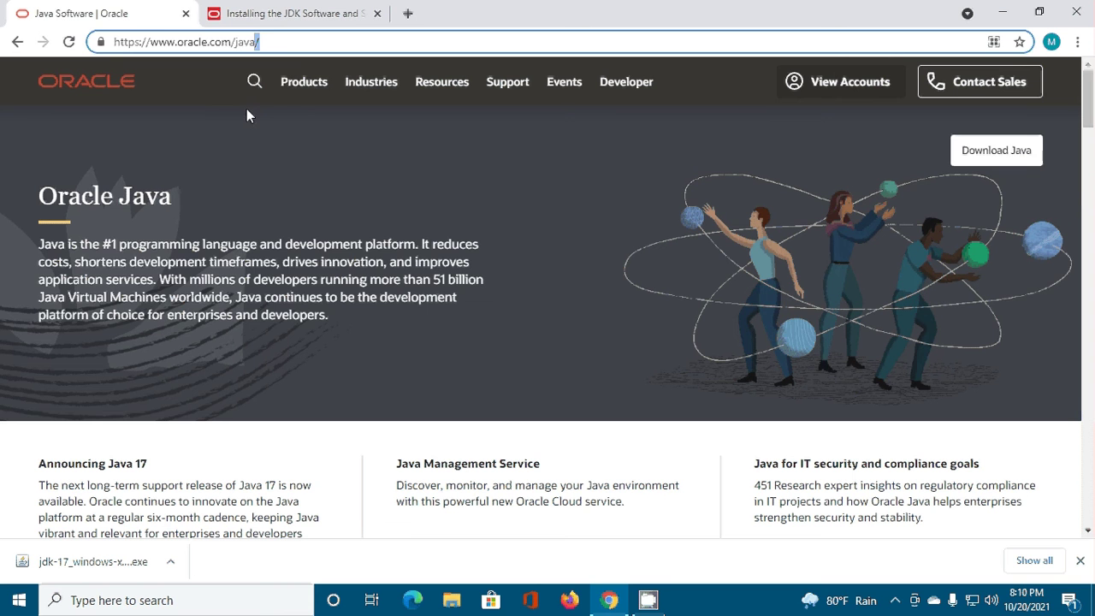
left_click(533, 124)
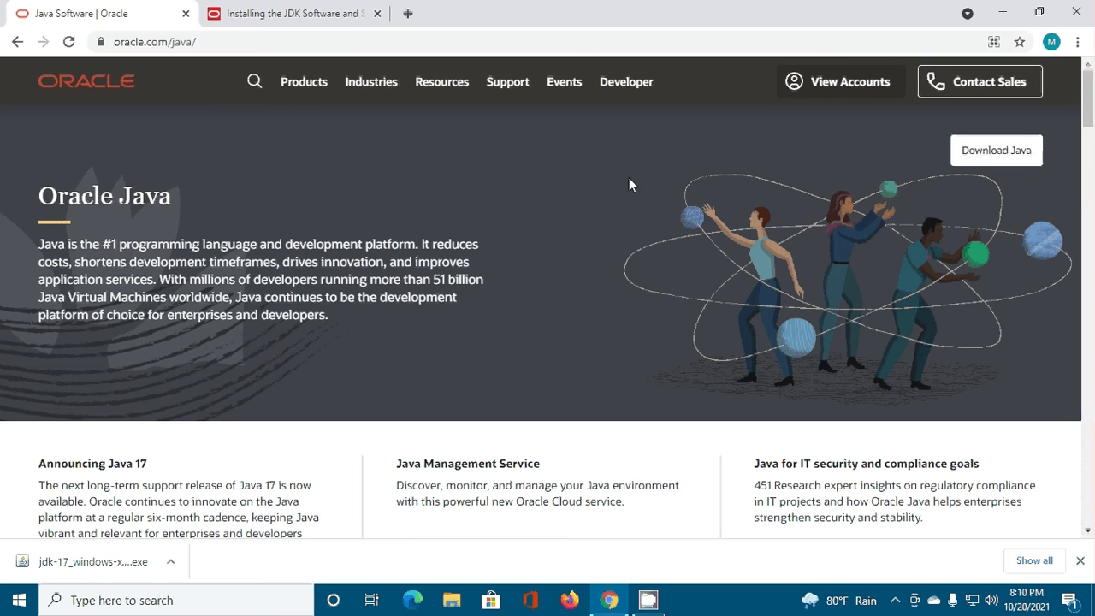
left_click(990, 158)
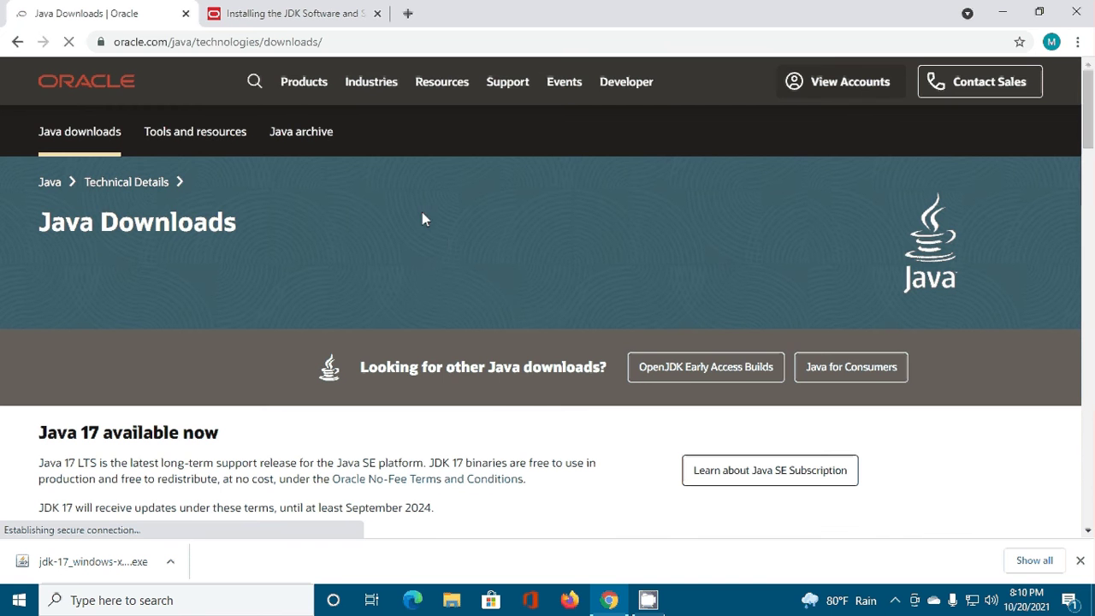
Show the Windows installers offered under Java SE Development Kit 17.0.1 downloads
scroll(573, 347, "down", 1)
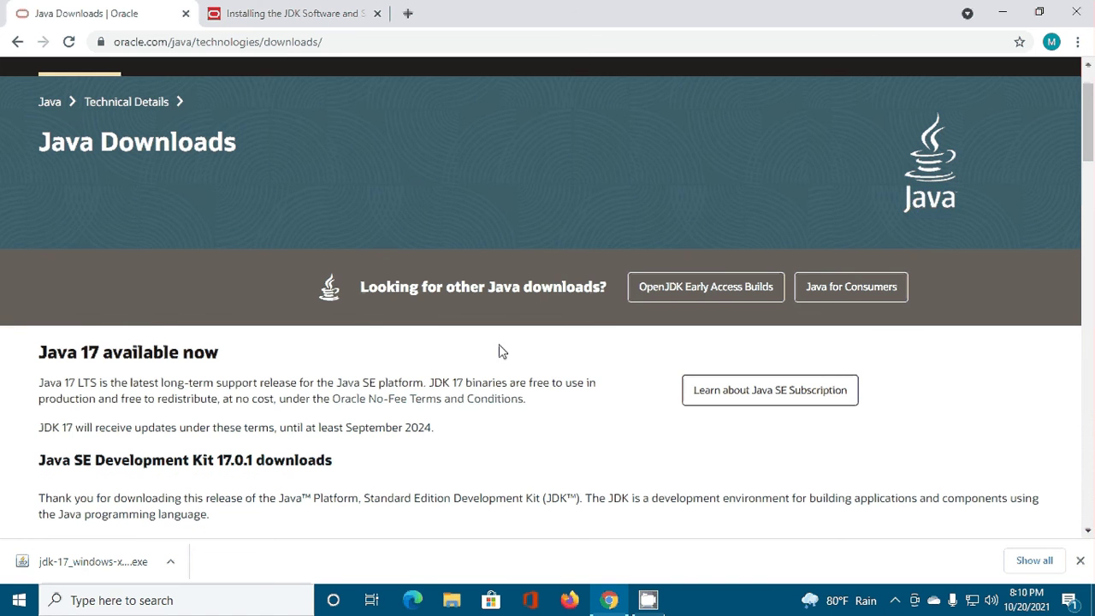
scroll(513, 353, "down", 1)
scroll(551, 360, "down", 1)
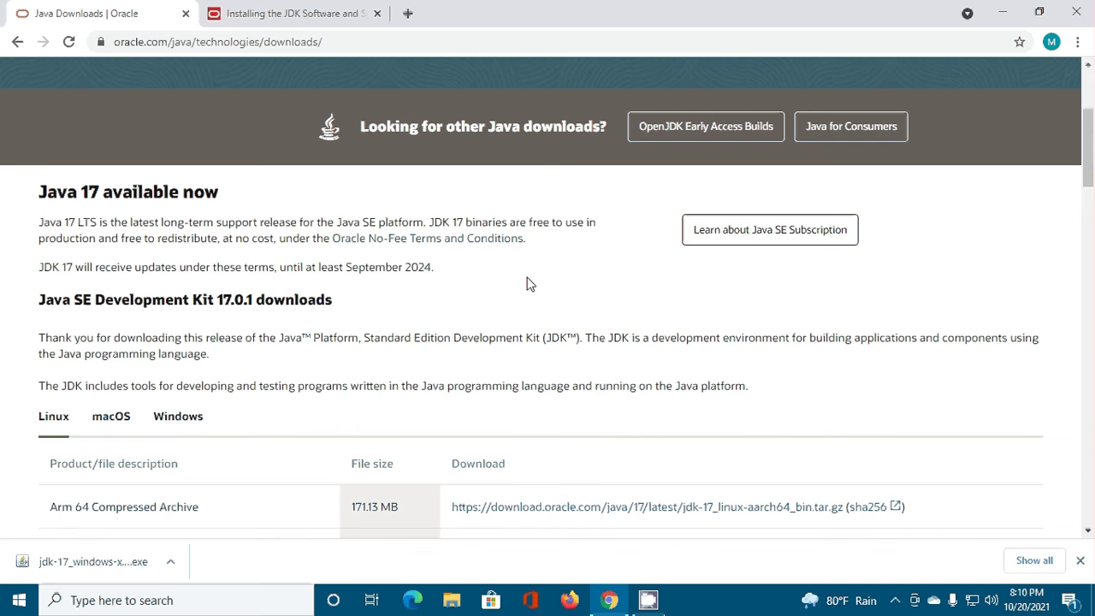
scroll(527, 283, "down", 1)
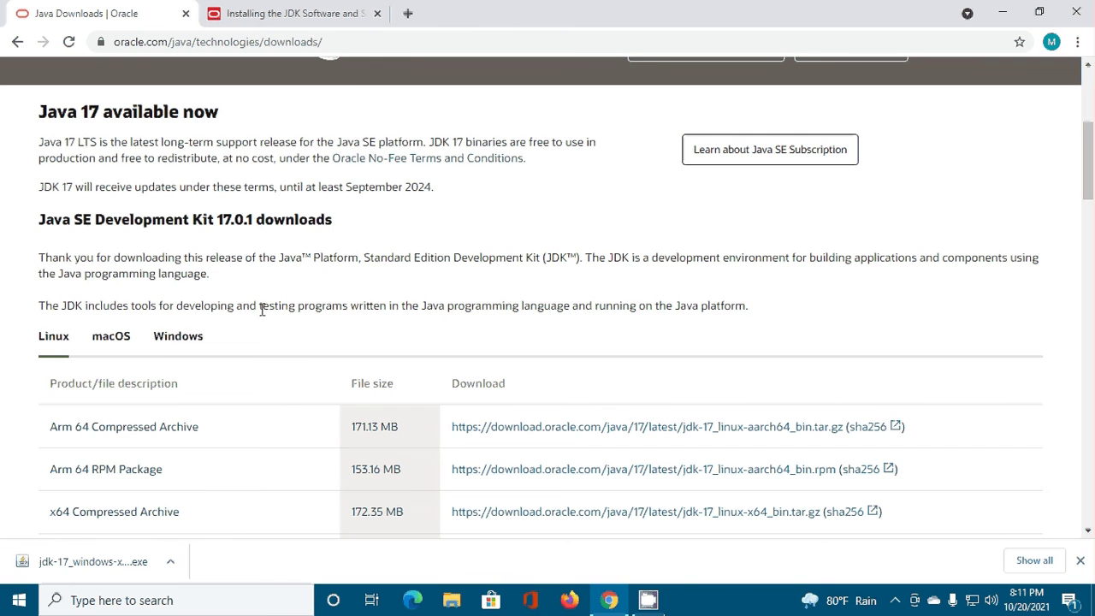
left_click(178, 338)
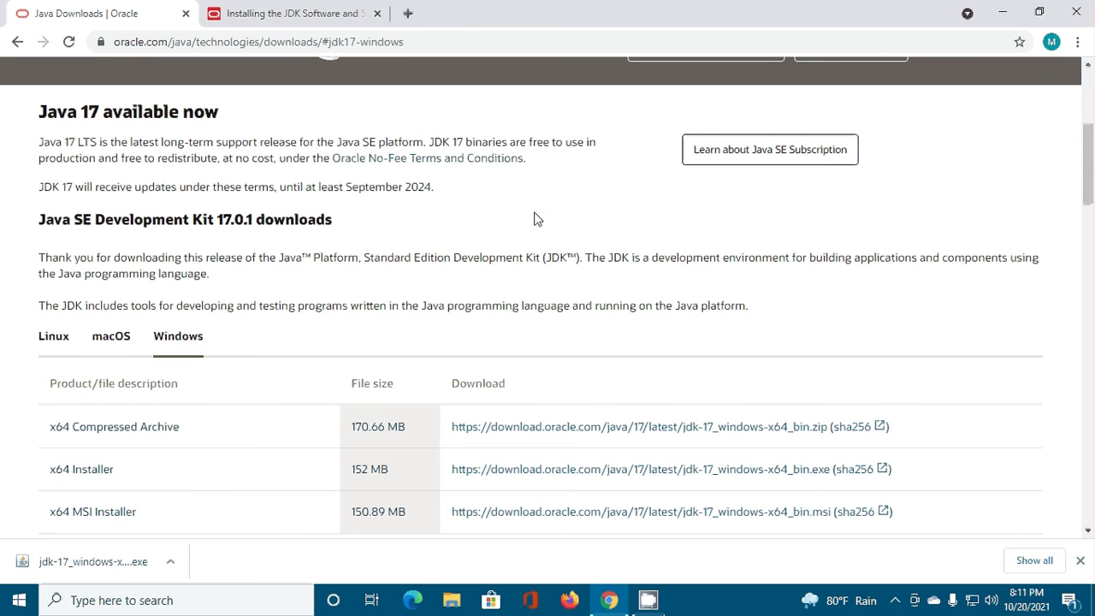
scroll(537, 219, "down", 2)
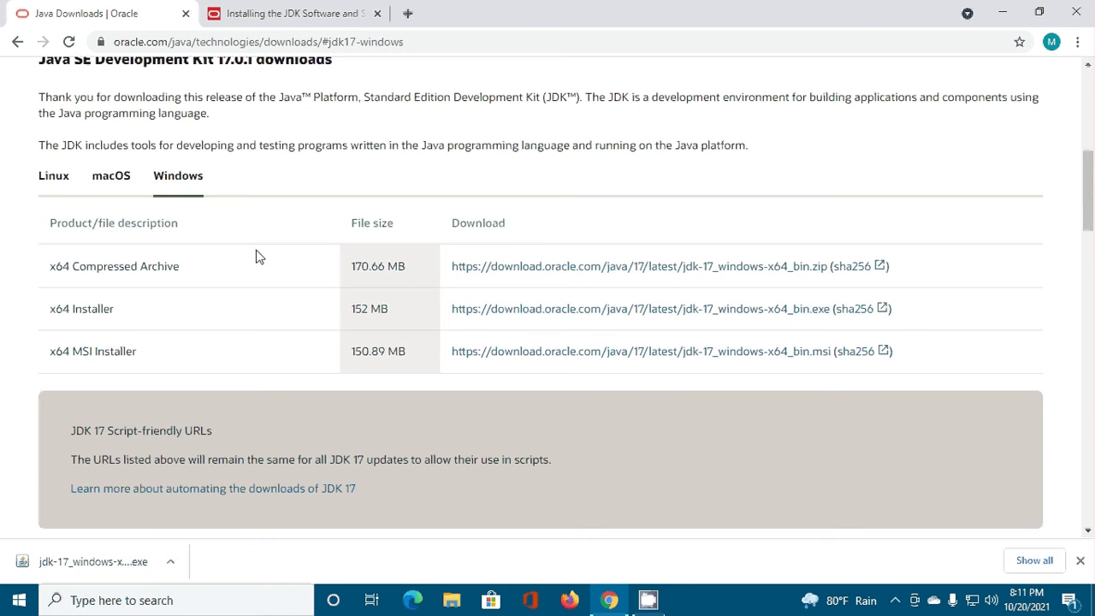
scroll(259, 263, "up", 1)
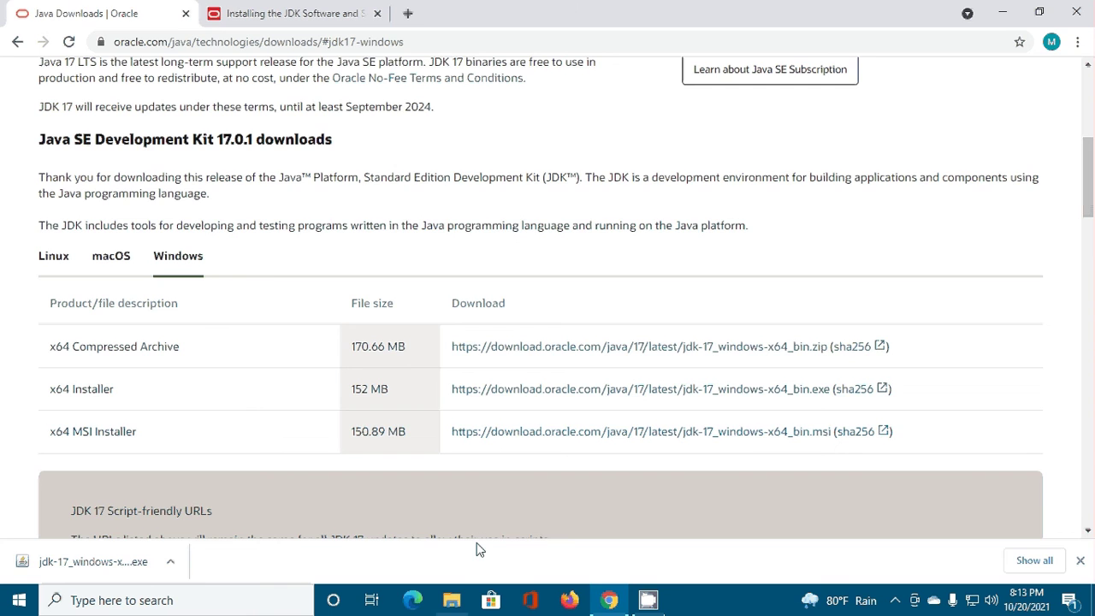
Switch to File Explorer, launch jdk-17_windows-x64_bin from the Downloads folder, and minimize the windows covering the setup wizard
left_click(452, 600)
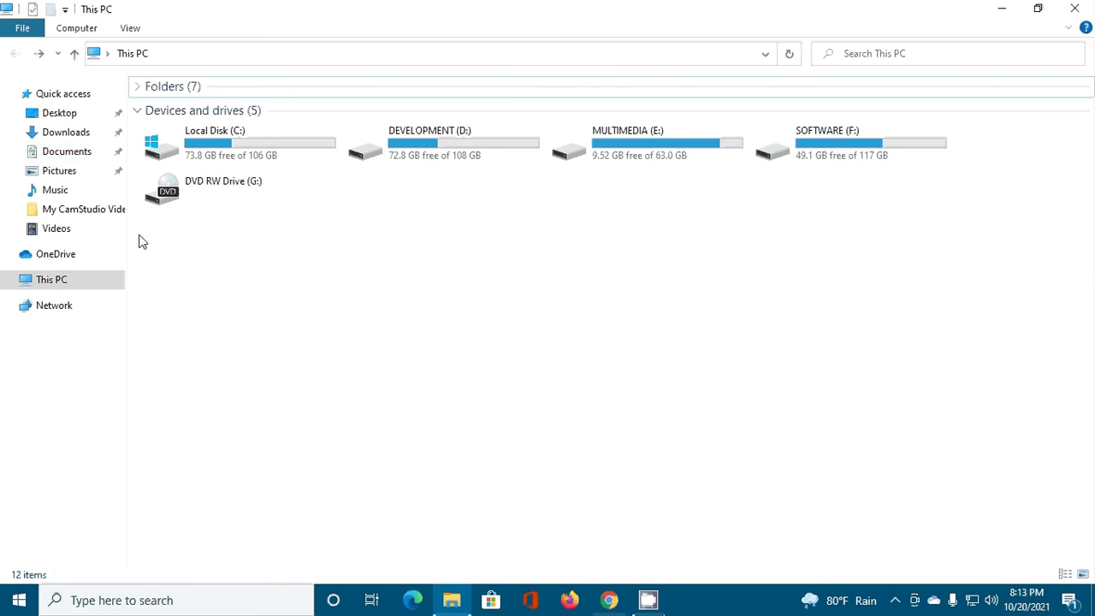
left_click(75, 137)
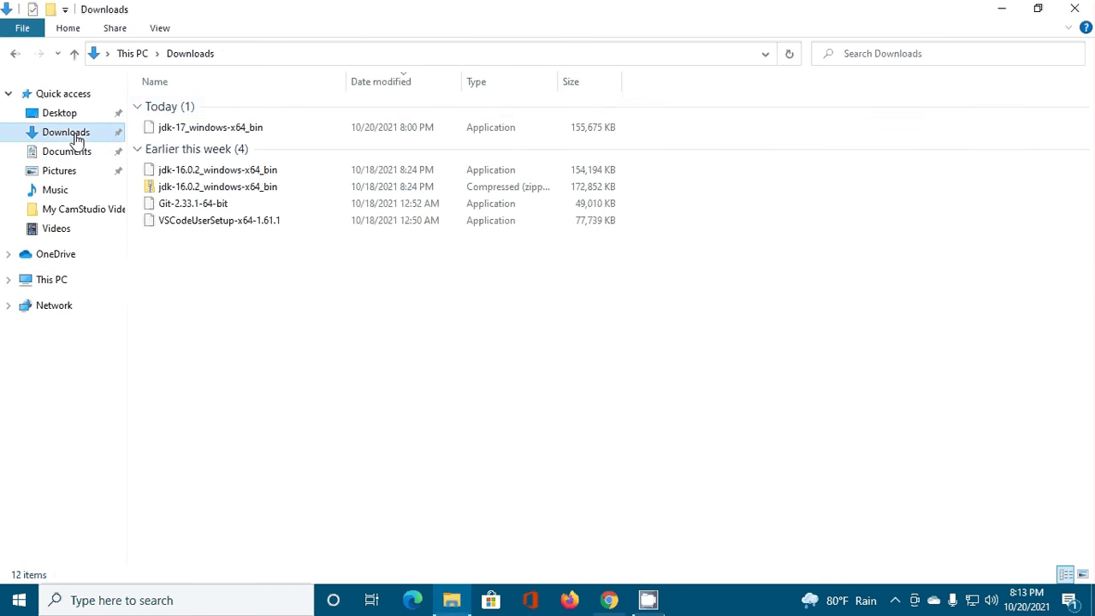
left_click(265, 127)
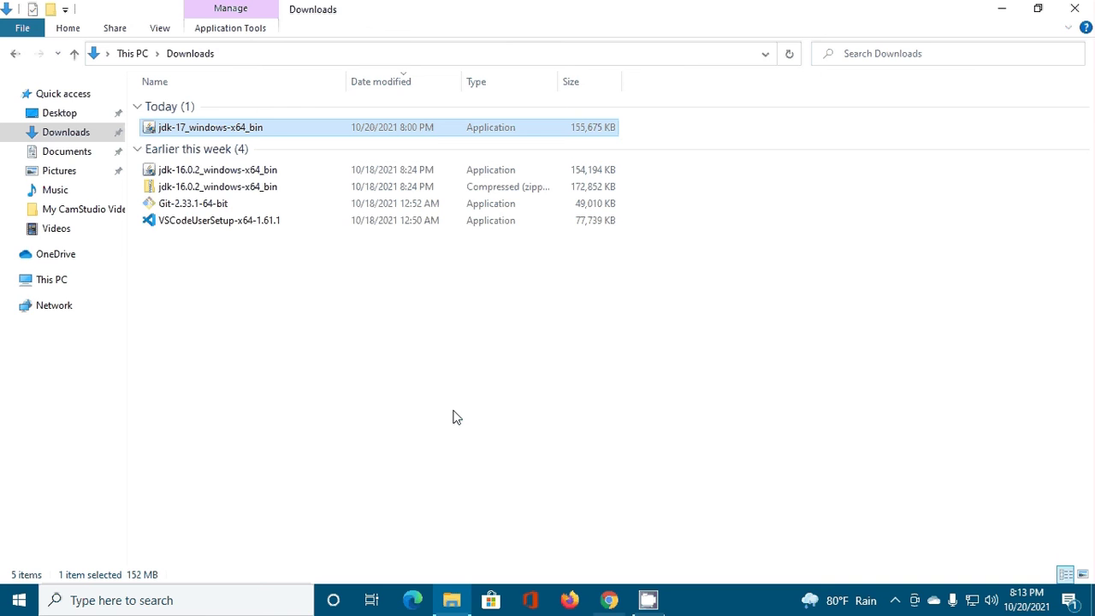
left_click(1000, 9)
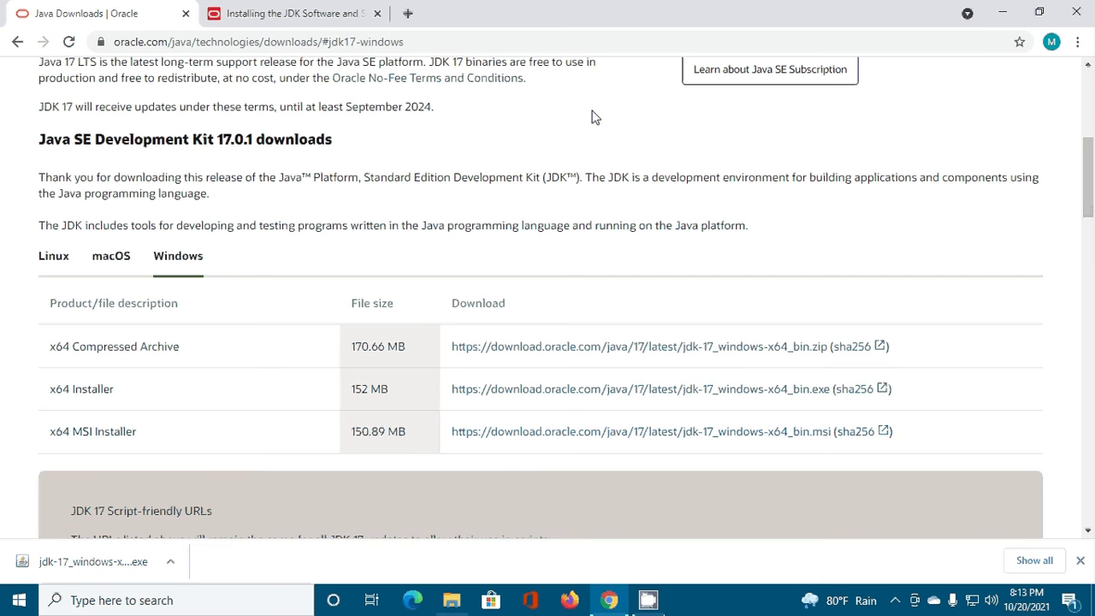
left_click(1001, 12)
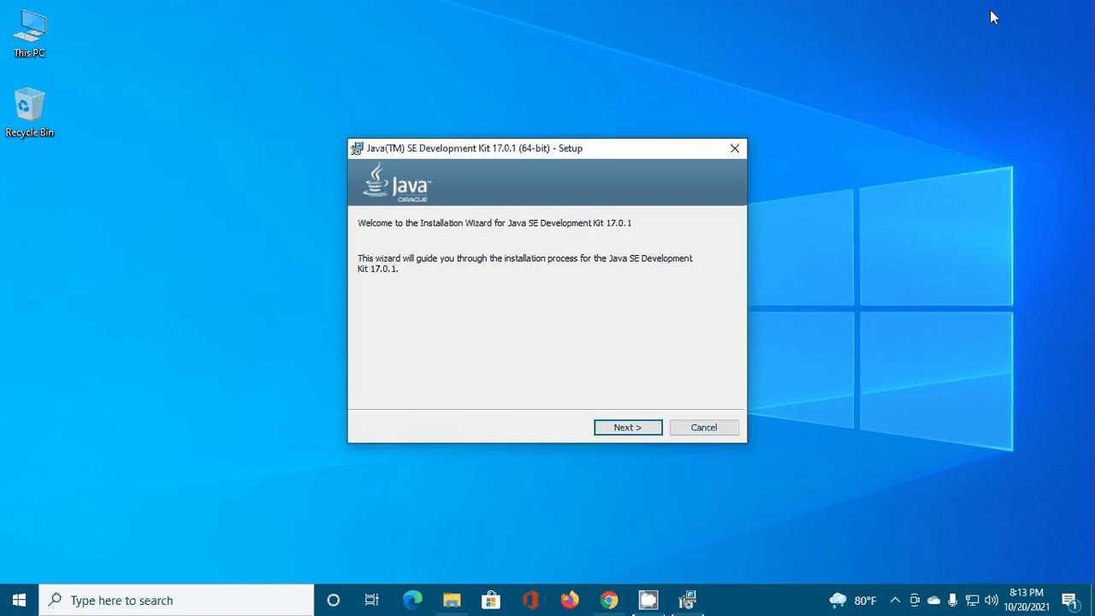
Install Java SE Development Kit 17.0.1 into the default folder C:\Program Files\Java\jdk-17.0.1\ and close the finished wizard
left_click_drag(608, 152, 566, 120)
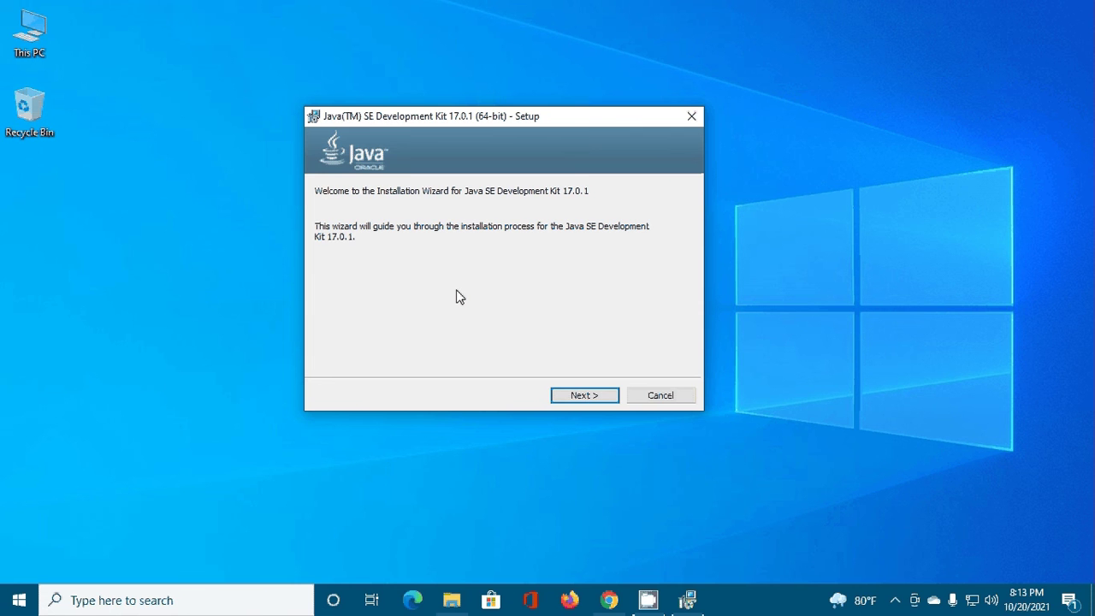
left_click(575, 398)
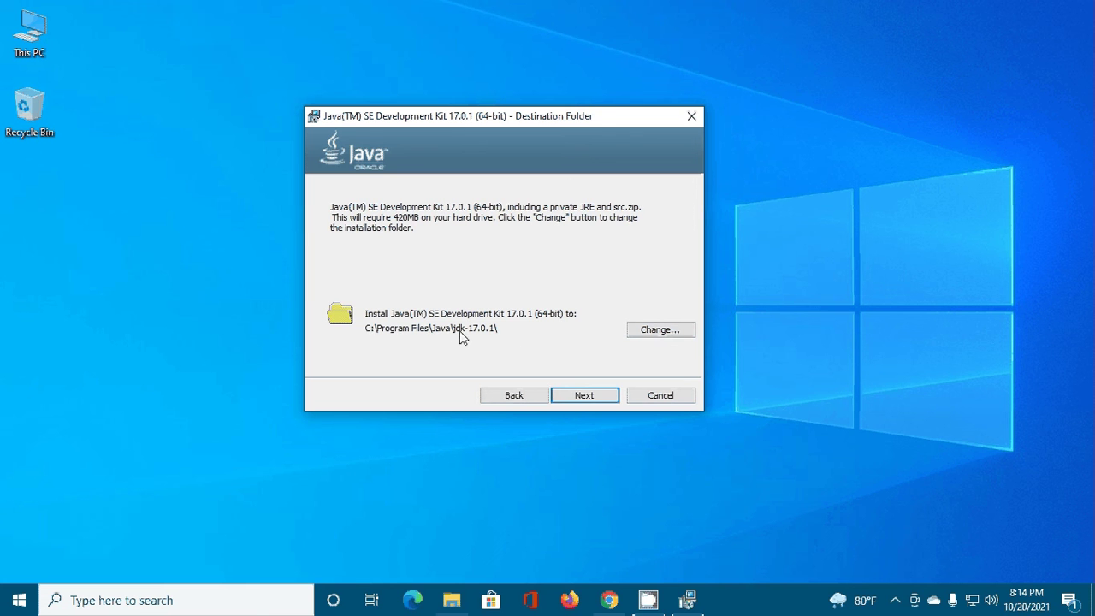
left_click(583, 395)
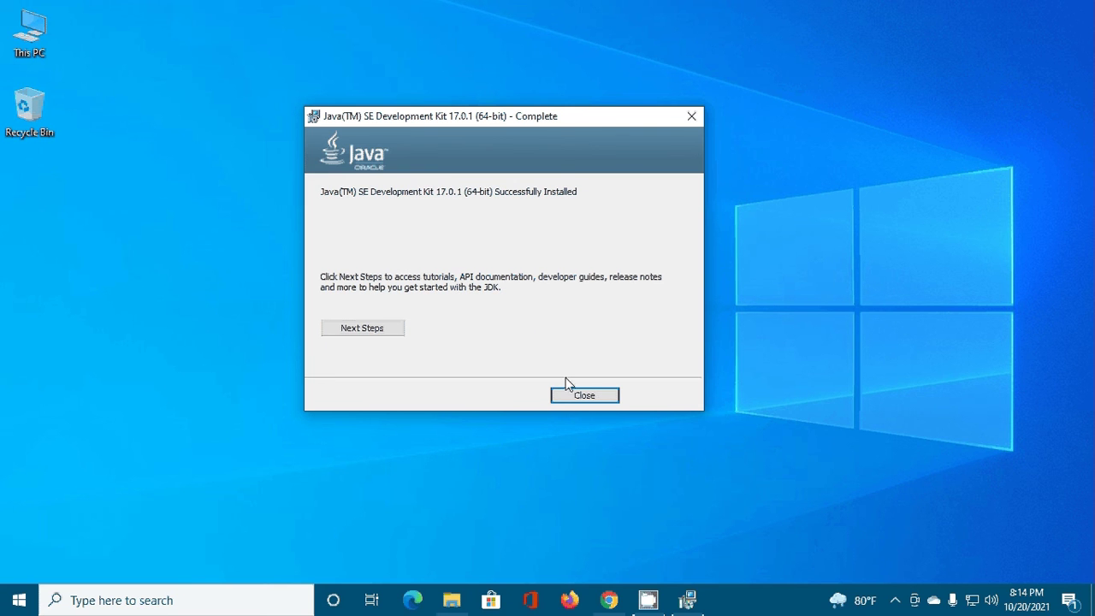
left_click(582, 398)
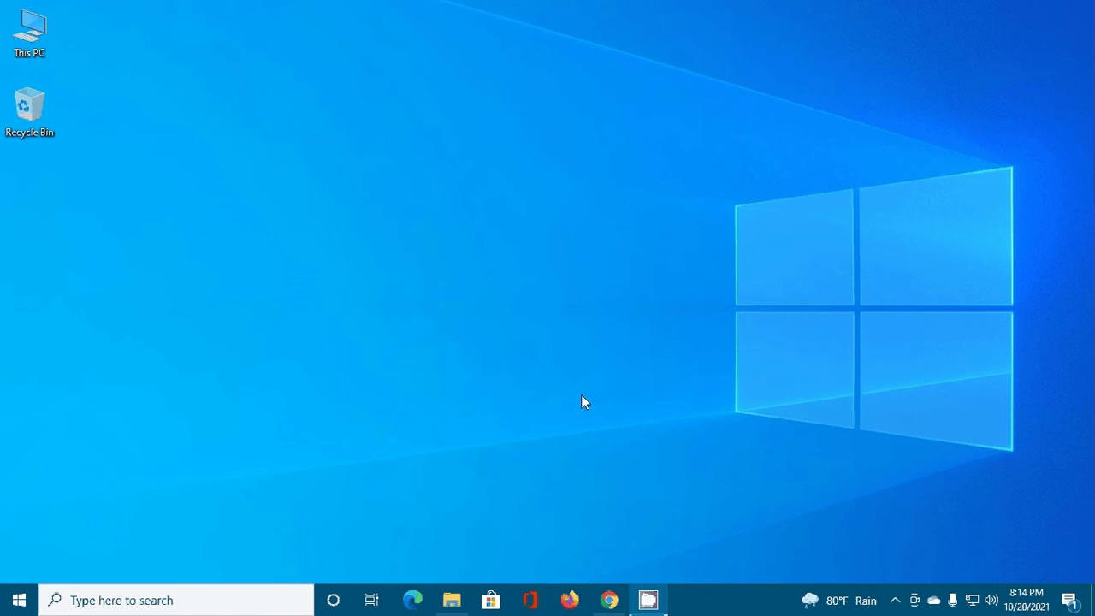
Switch to Chrome and look up the Oracle instructions for setting JAVA_HOME on a Windows system, highlighting the variable name
left_click(608, 601)
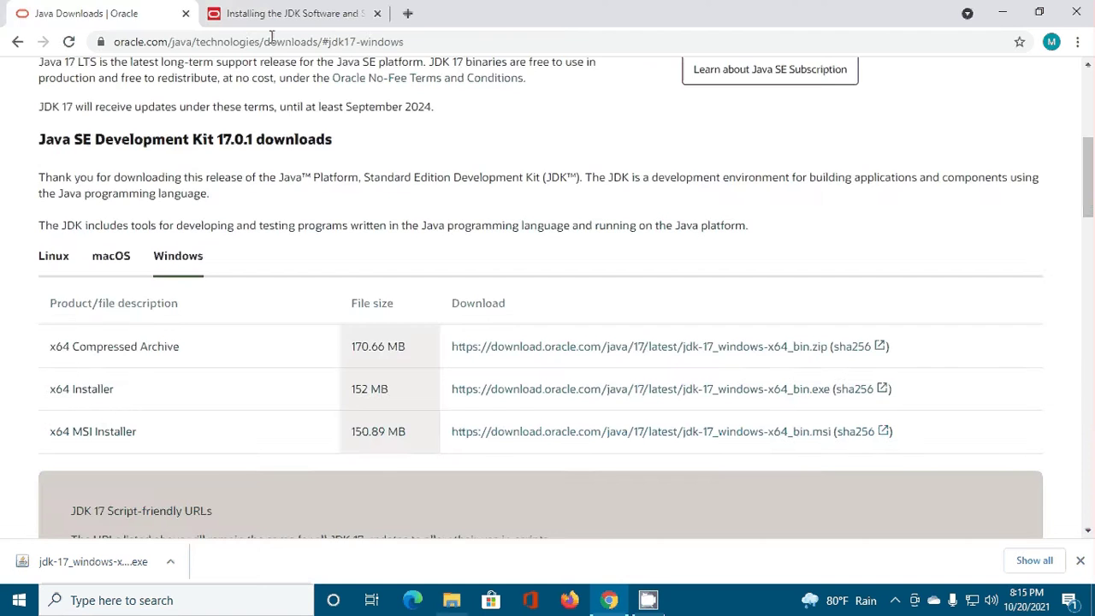
left_click(272, 15)
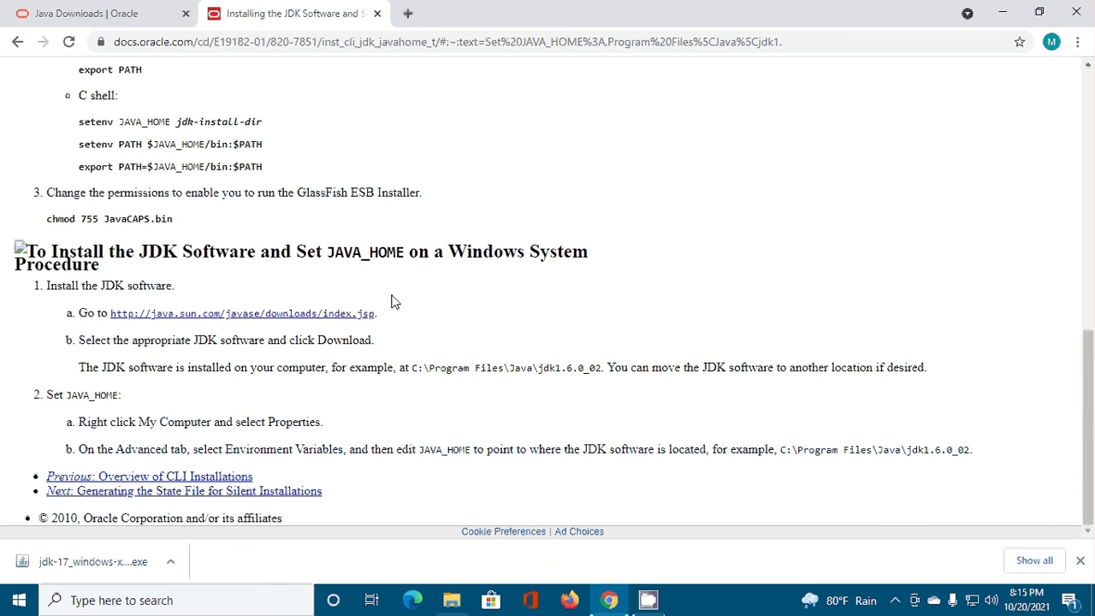
left_click_drag(328, 250, 405, 251)
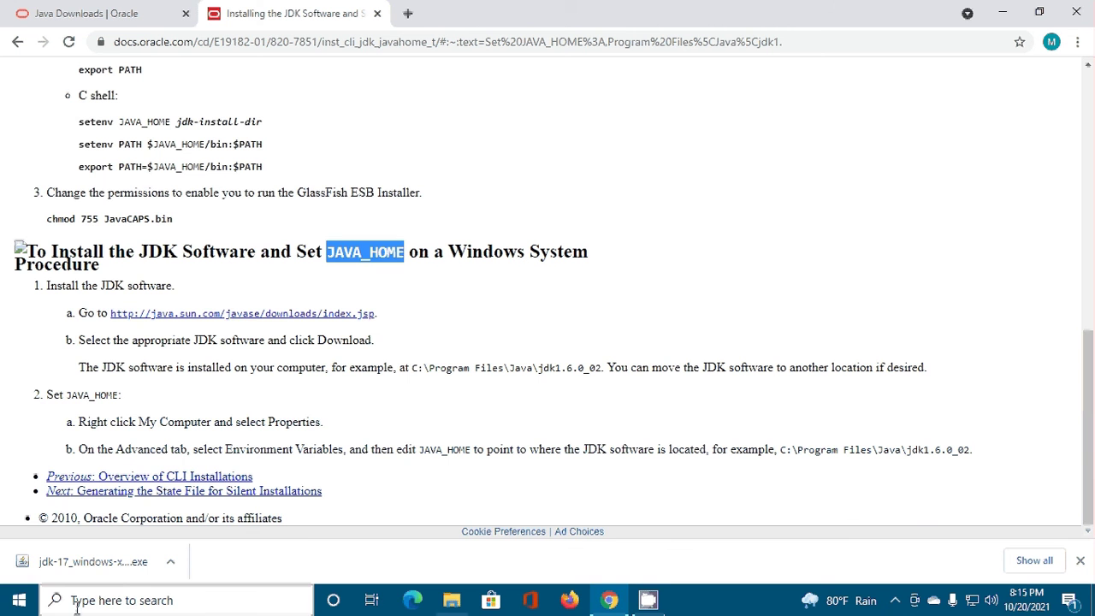
Find the Windows setting for editing the system environment variables and open the Environment Variables dialog
left_click(200, 599)
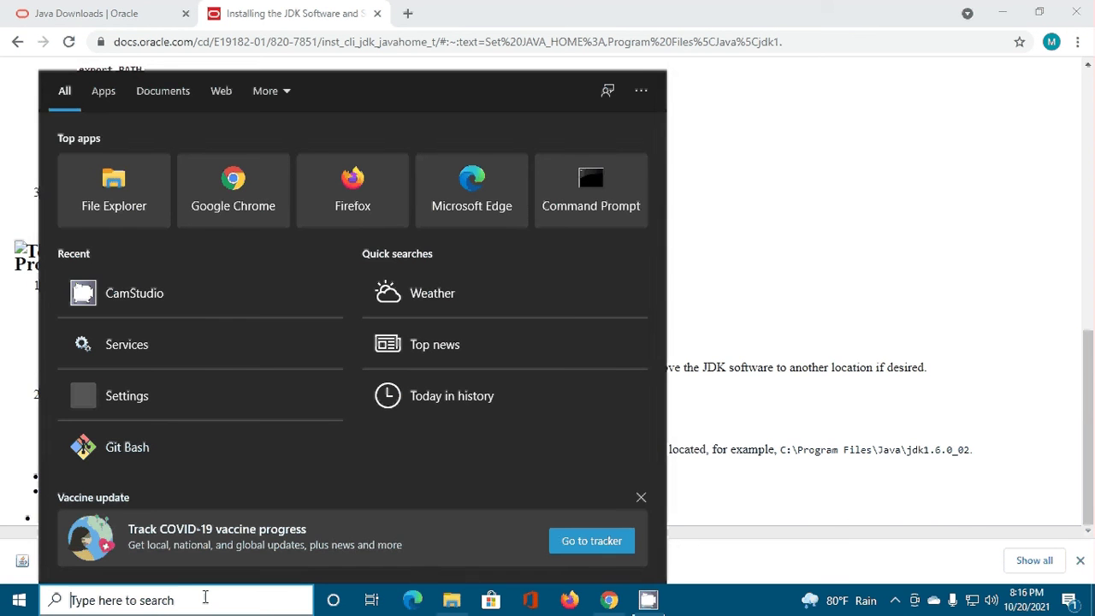
type("edit")
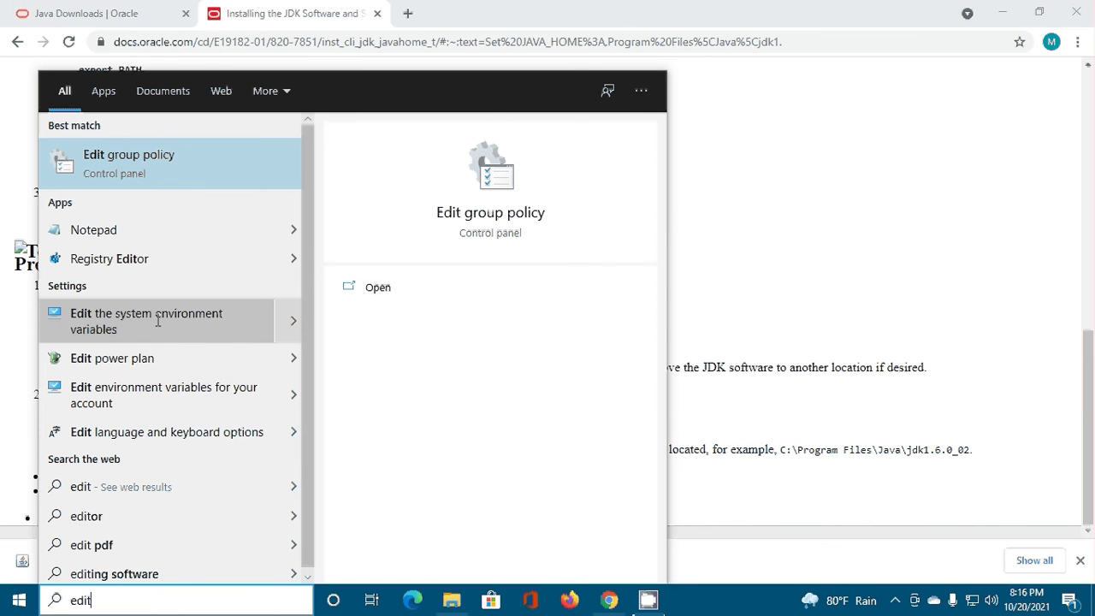
left_click(158, 321)
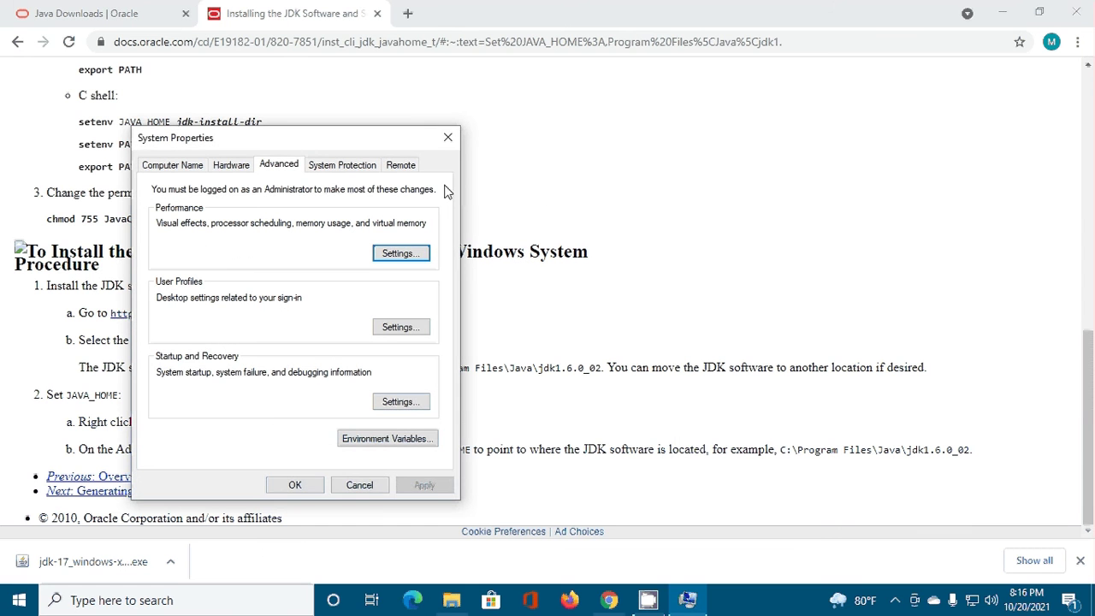
left_click(351, 443)
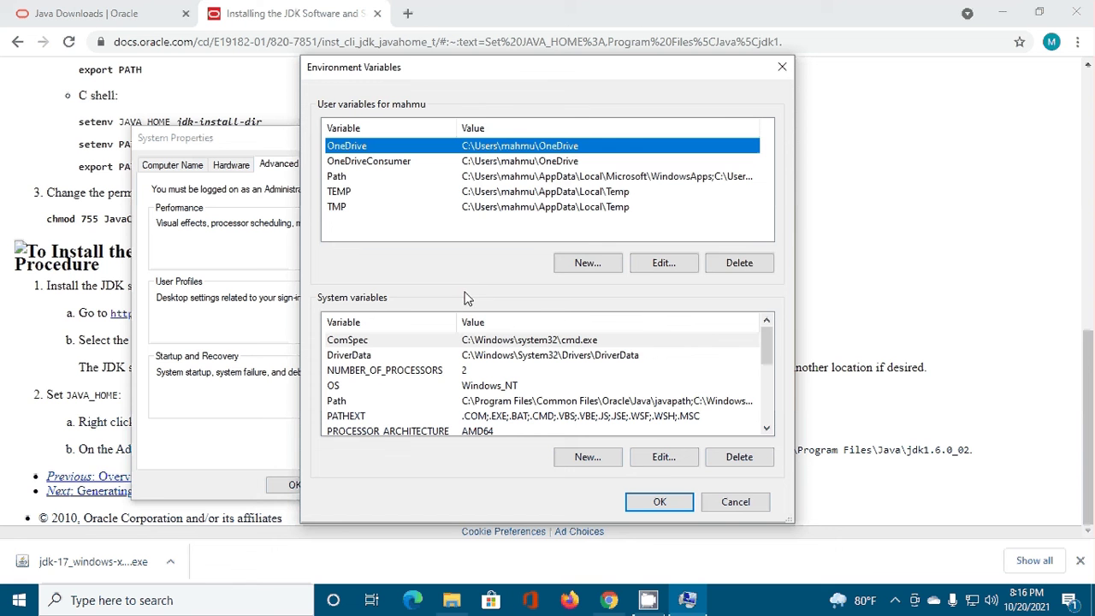
left_click_drag(513, 76, 493, 79)
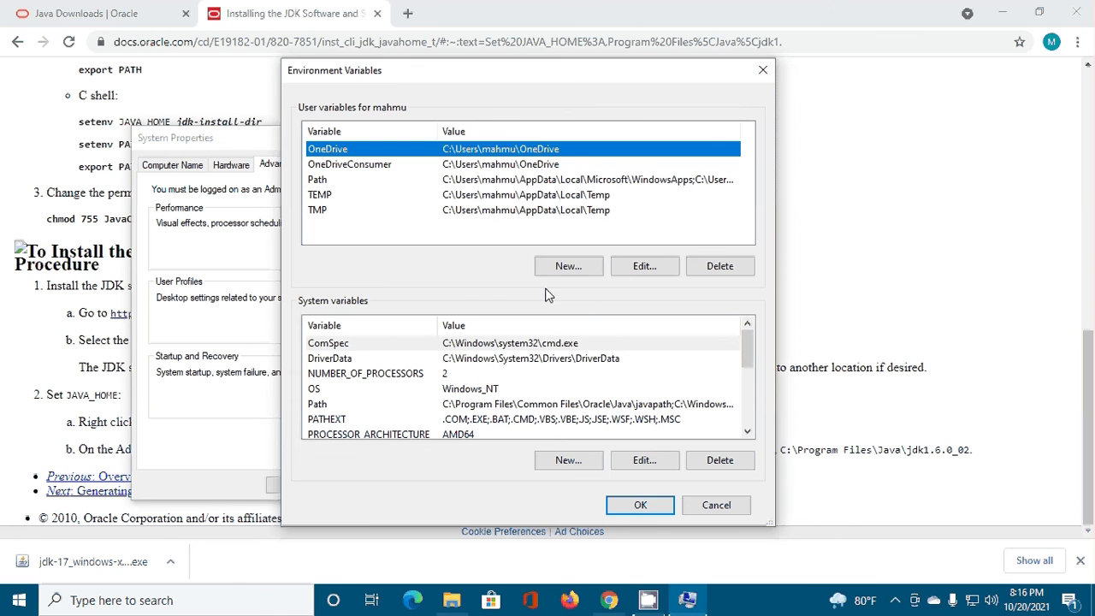
Start a new system variable named JAVA_HOME
left_click(564, 462)
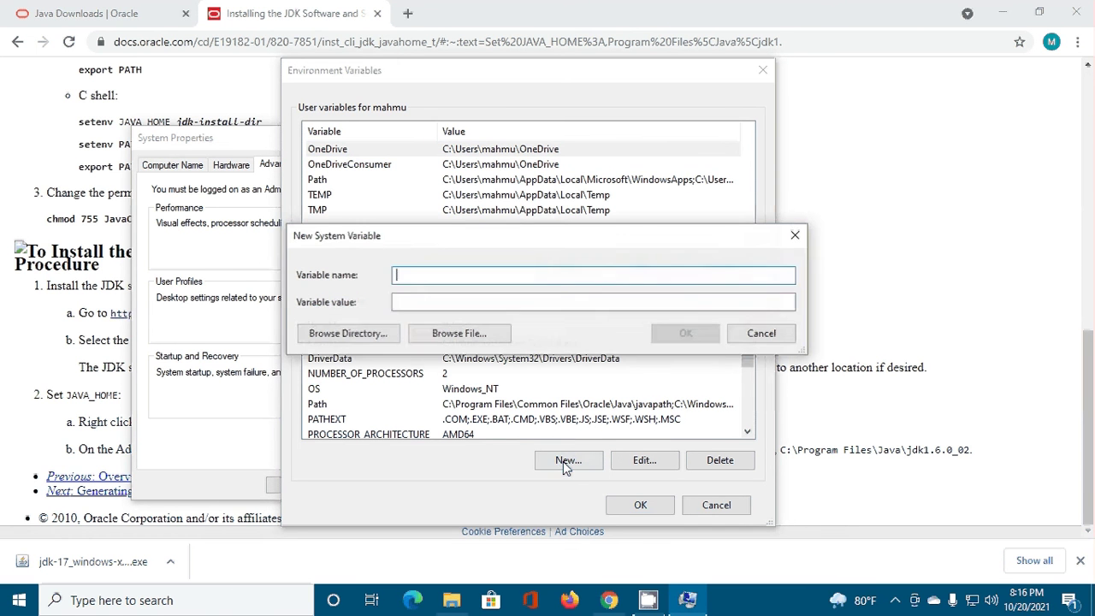
type("JAVA_HOME")
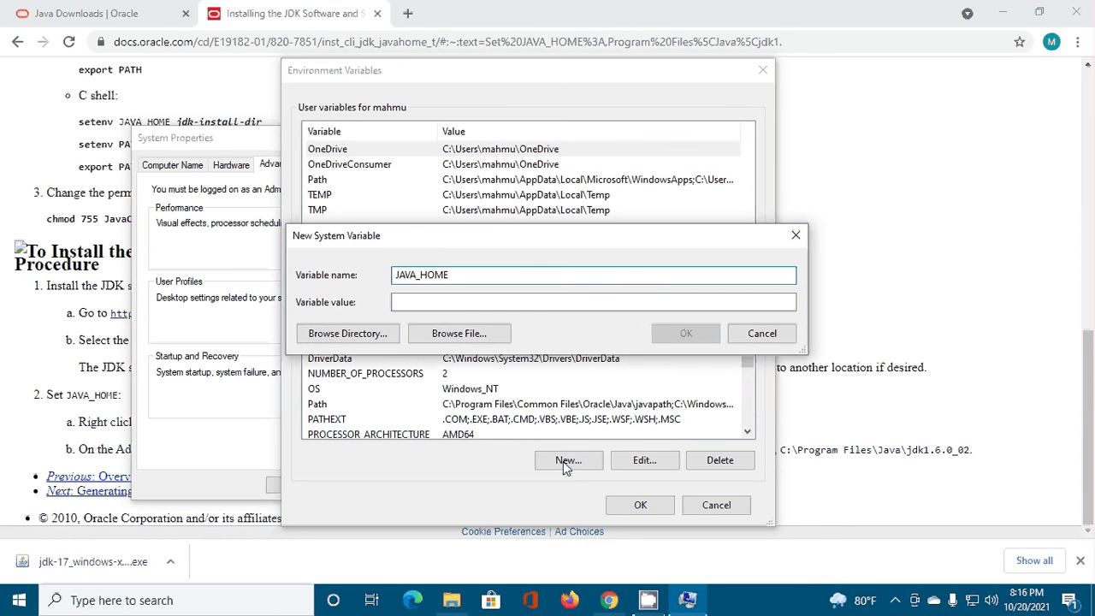
double_click(440, 274)
left_click(472, 282)
left_click(428, 306)
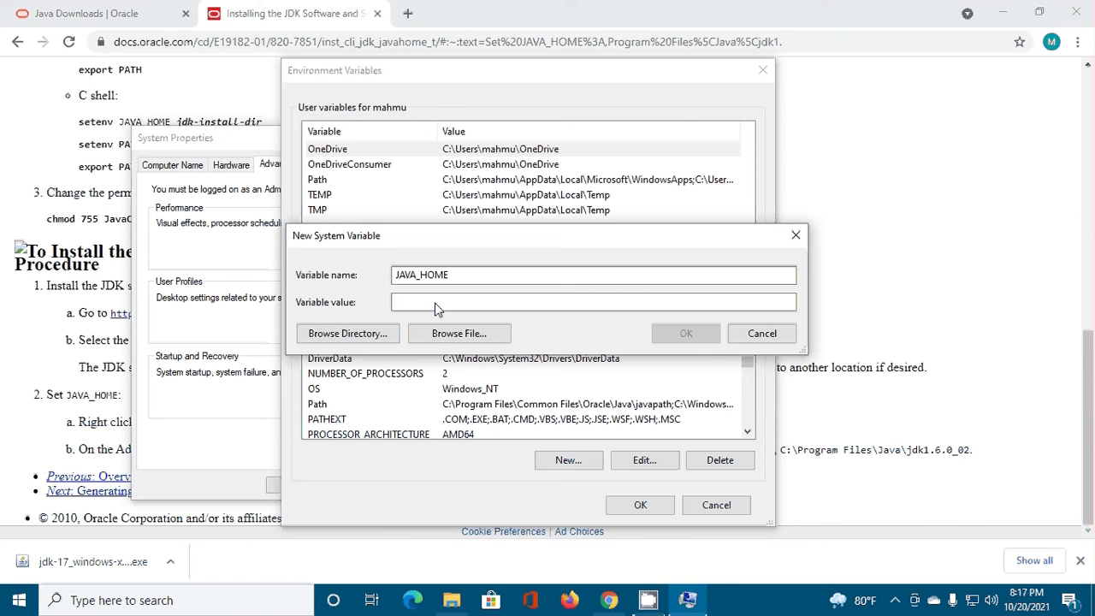
Switch to File Explorer, open the folder C:\Program Files\Java\jdk-17.0.1 and copy its full path
left_click(451, 599)
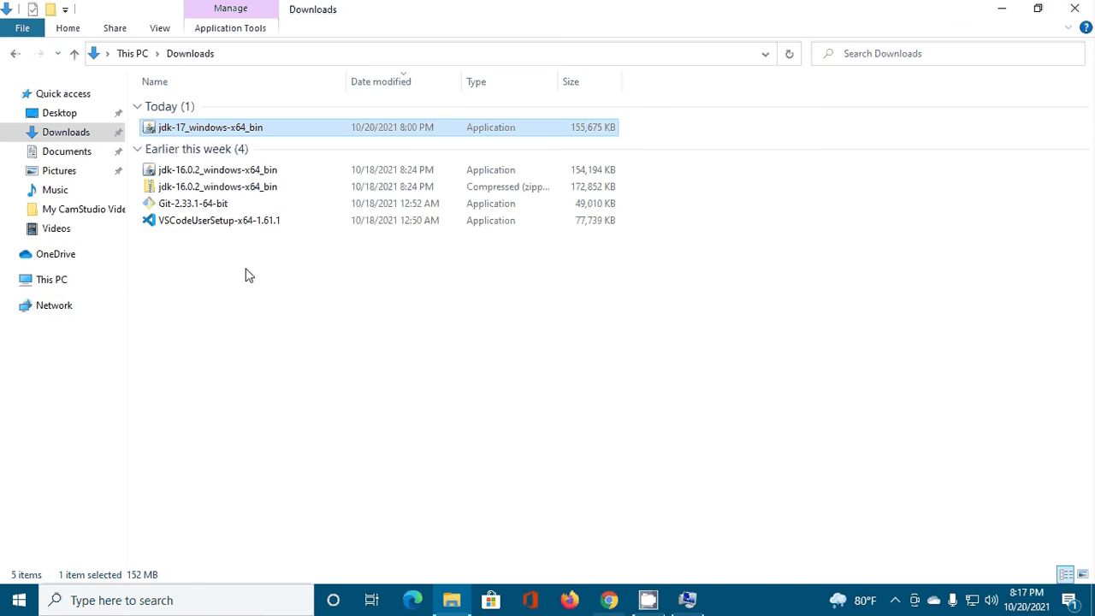
left_click(56, 281)
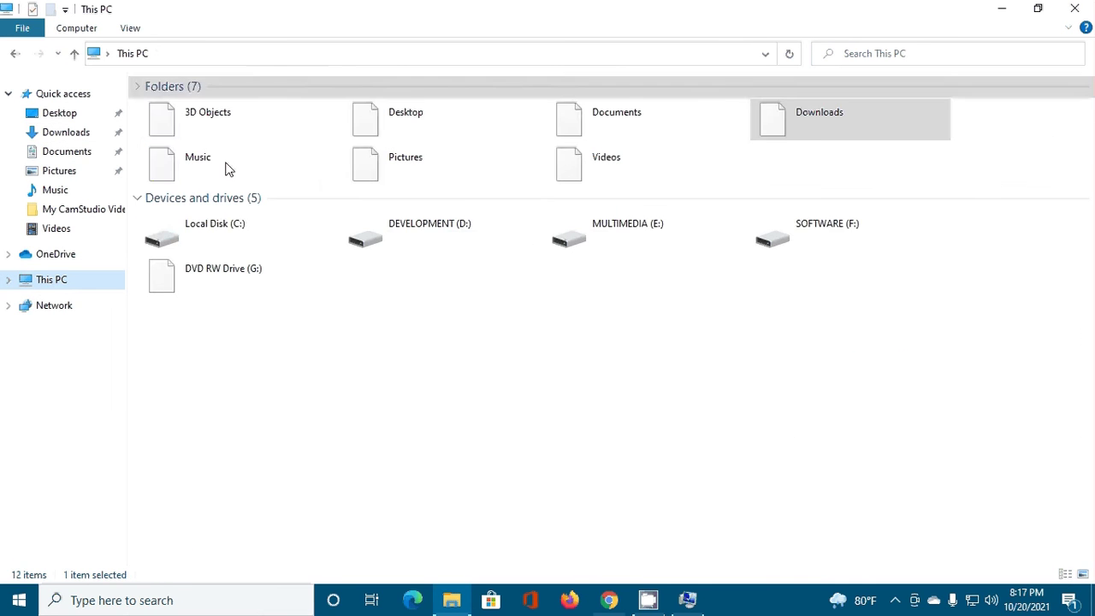
double_click(245, 226)
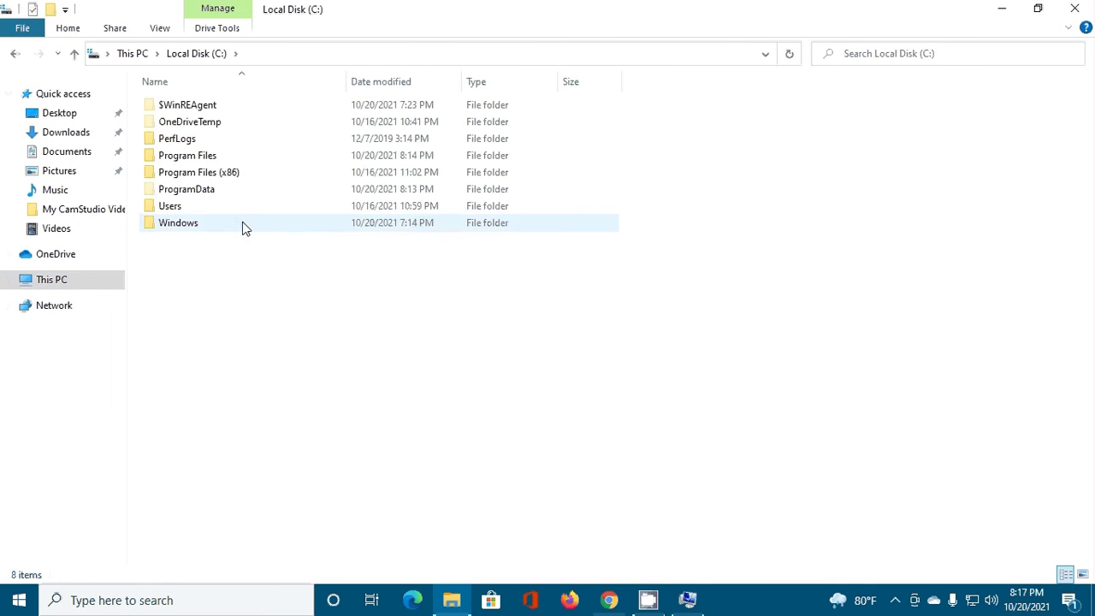
double_click(200, 157)
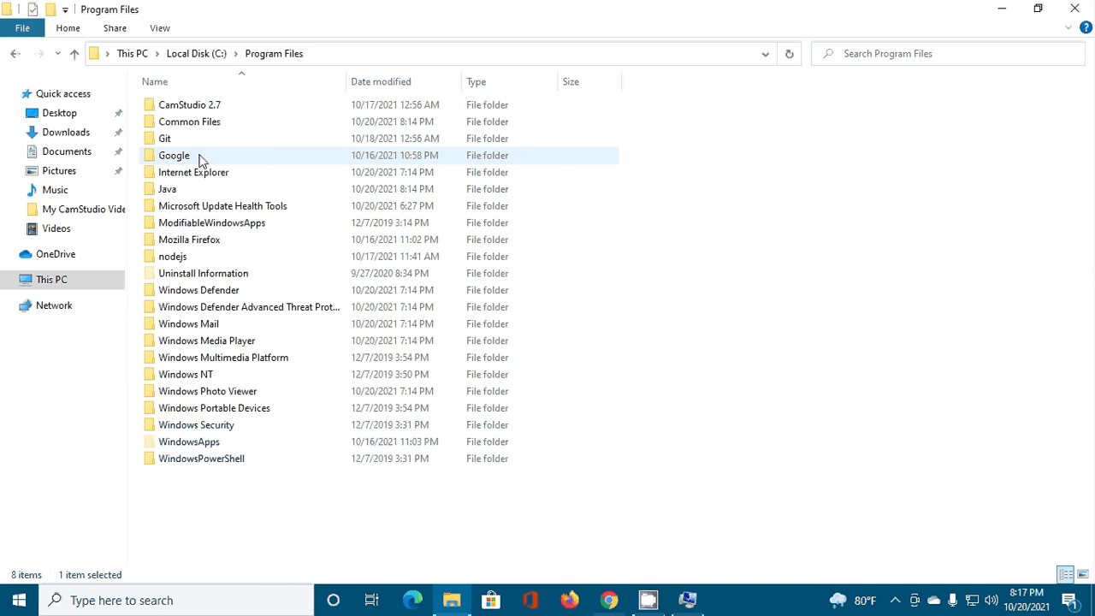
double_click(183, 188)
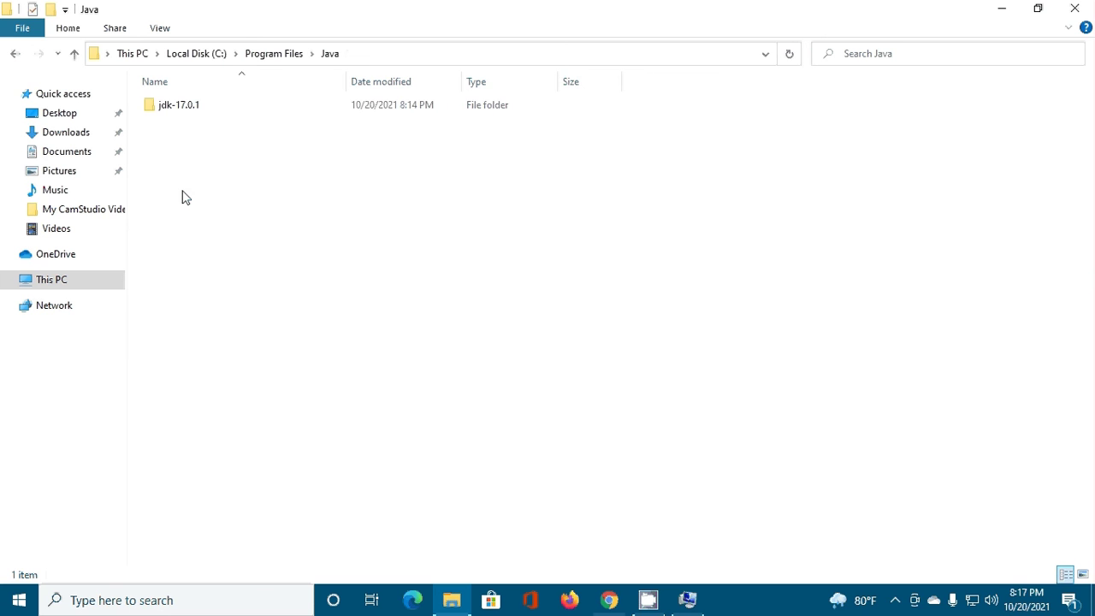
double_click(193, 111)
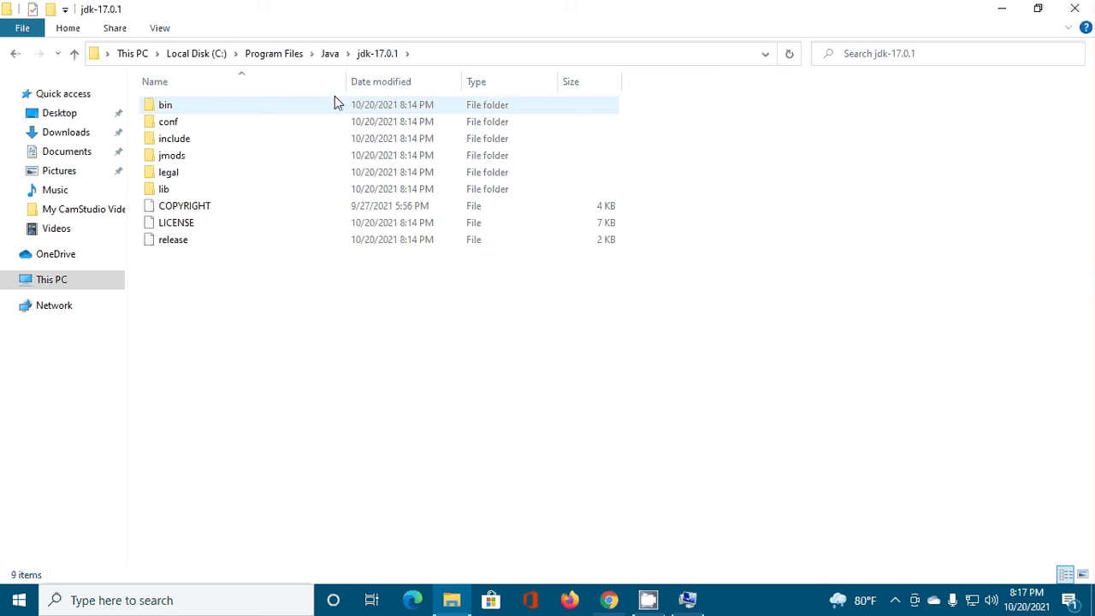
left_click(469, 51)
left_click_drag(275, 52, 77, 48)
key("ctrl+c")
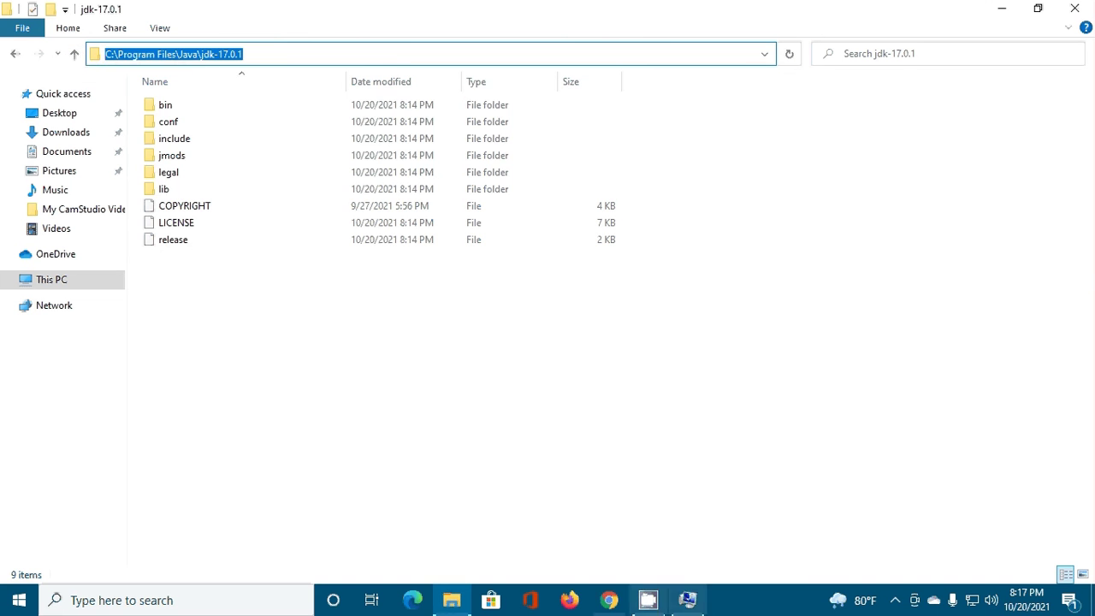
Switch back to the new system variable and save JAVA_HOME with the copied path C:\Program Files\Java\jdk-17.0.1 as its value
left_click(689, 603)
left_click(479, 306)
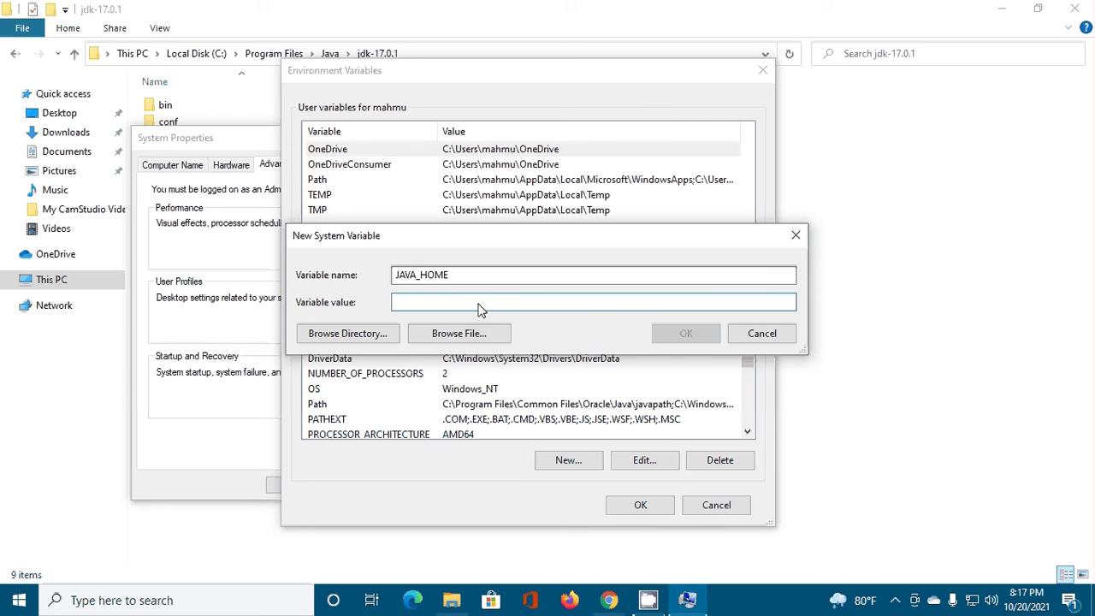
key("ctrl+v")
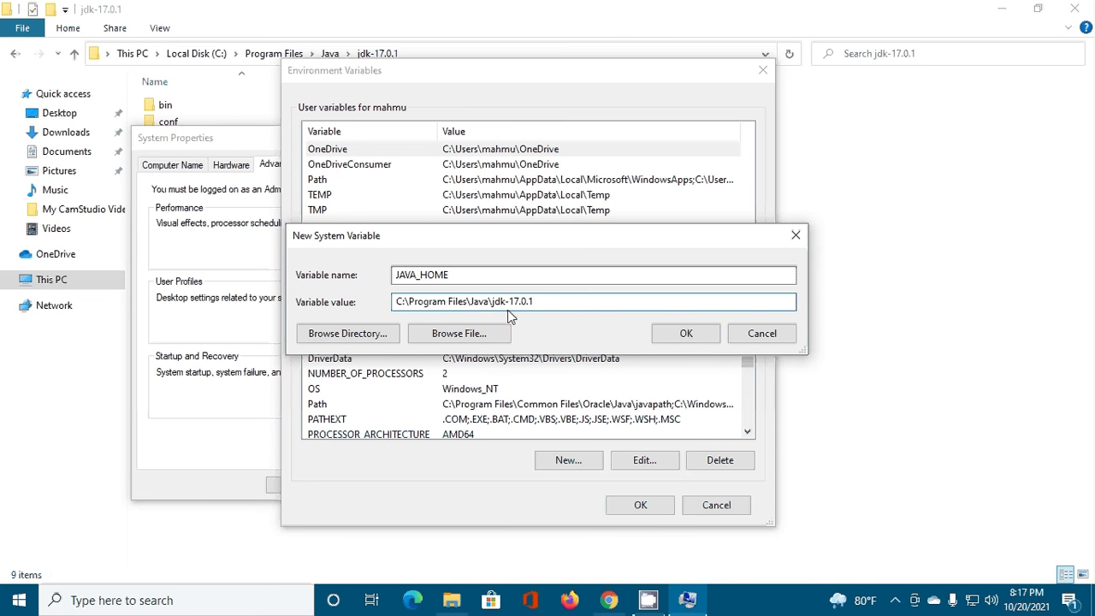
left_click(682, 334)
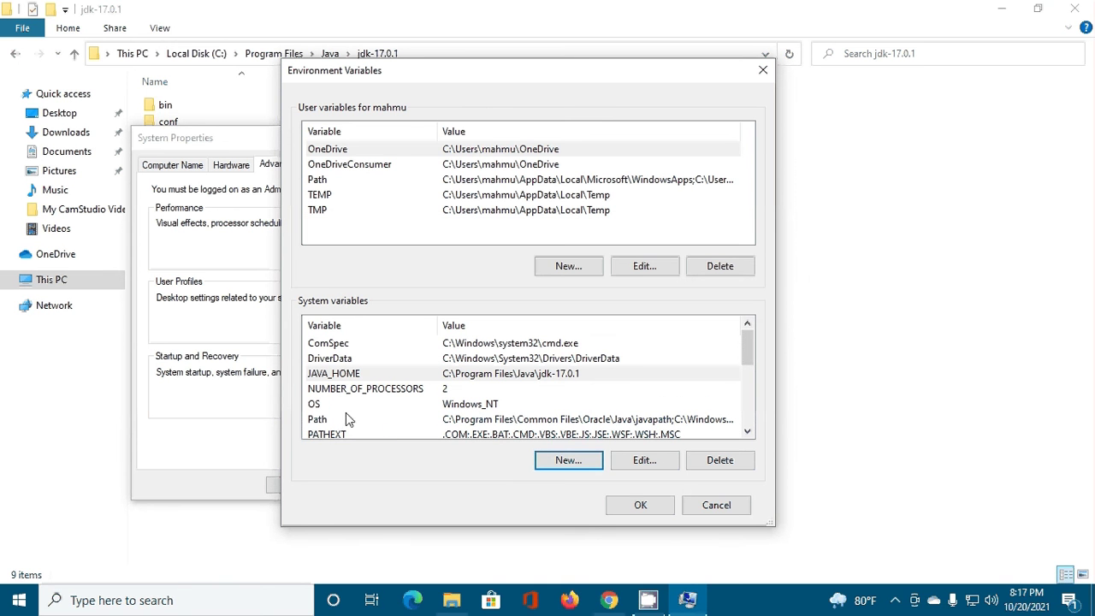
Add the new entry %JAVA_HOME%\bin to the system Path variable and accept the edited list
left_click(315, 419)
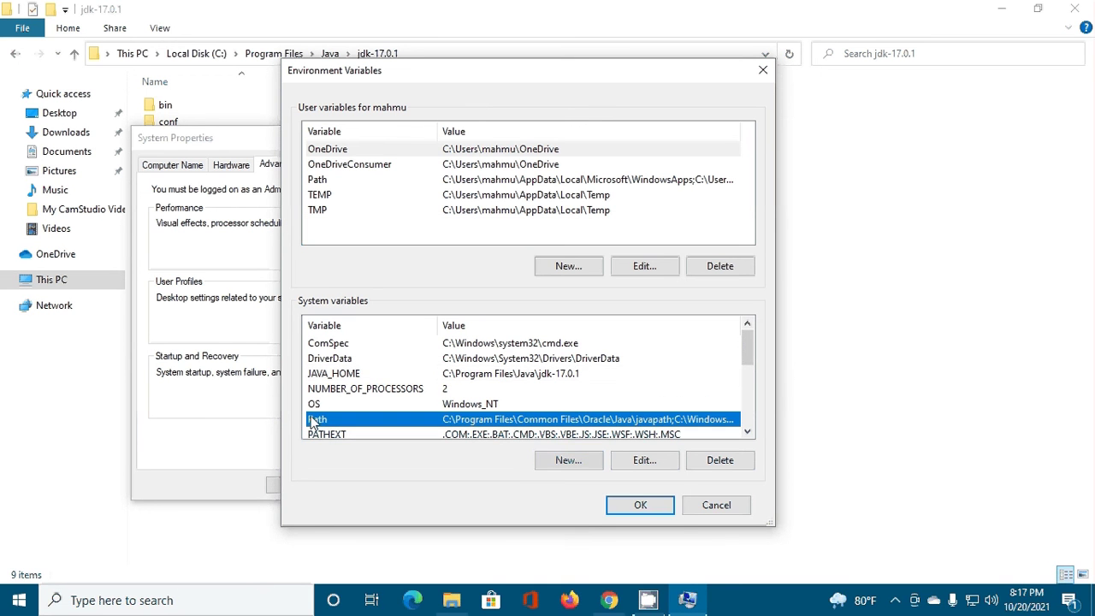
left_click(644, 461)
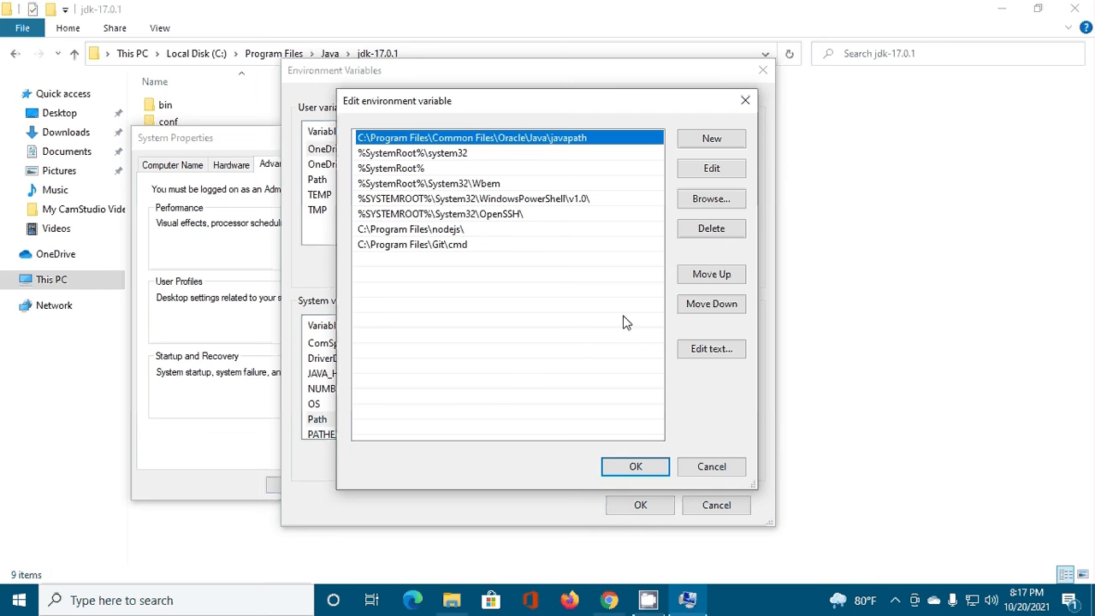
left_click(703, 140)
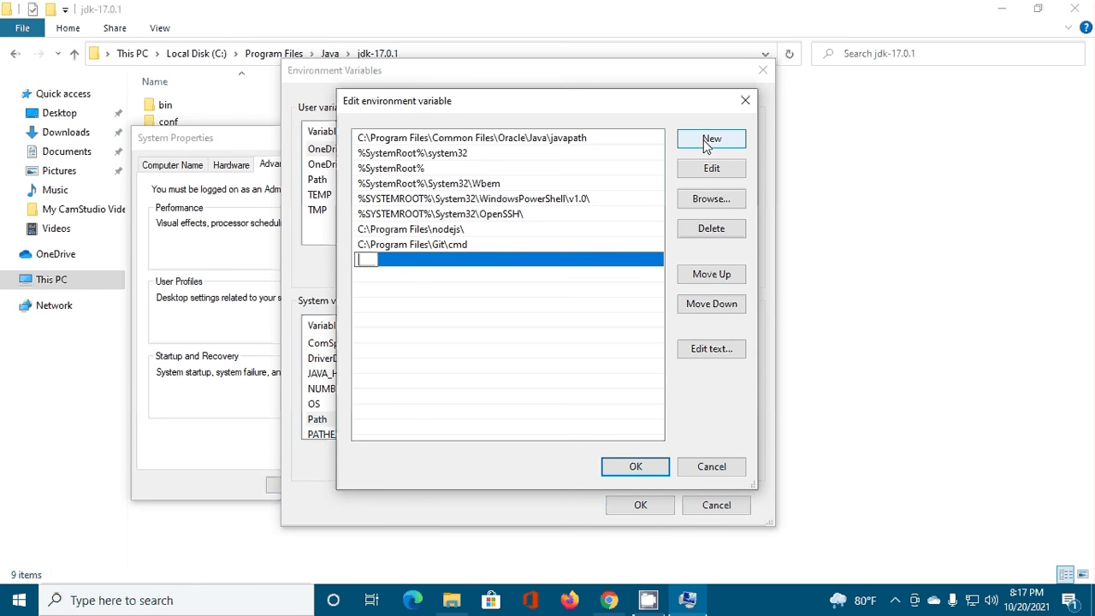
type("%JAVA_HOME")
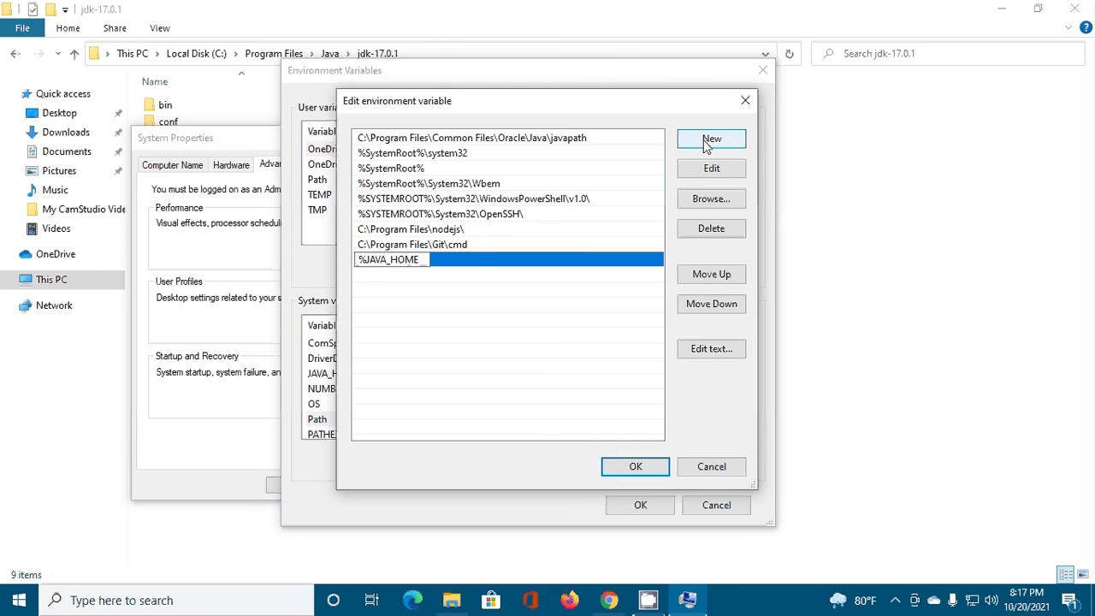
type("%\\bin")
left_click(636, 468)
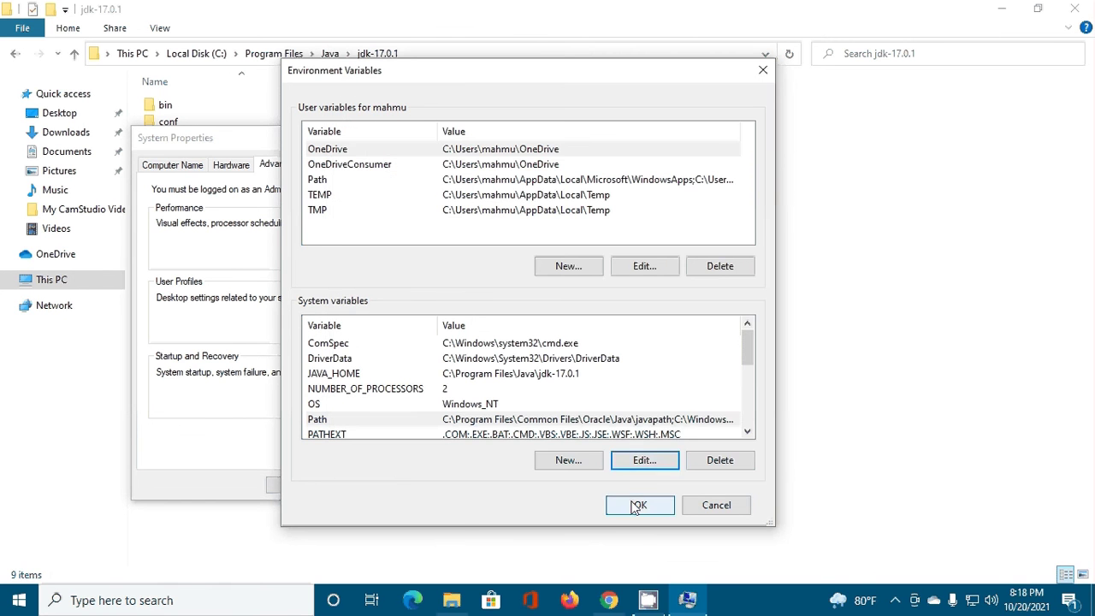
Accept the changes in the Environment Variables and System Properties dialogs and close the File Explorer window
left_click(639, 505)
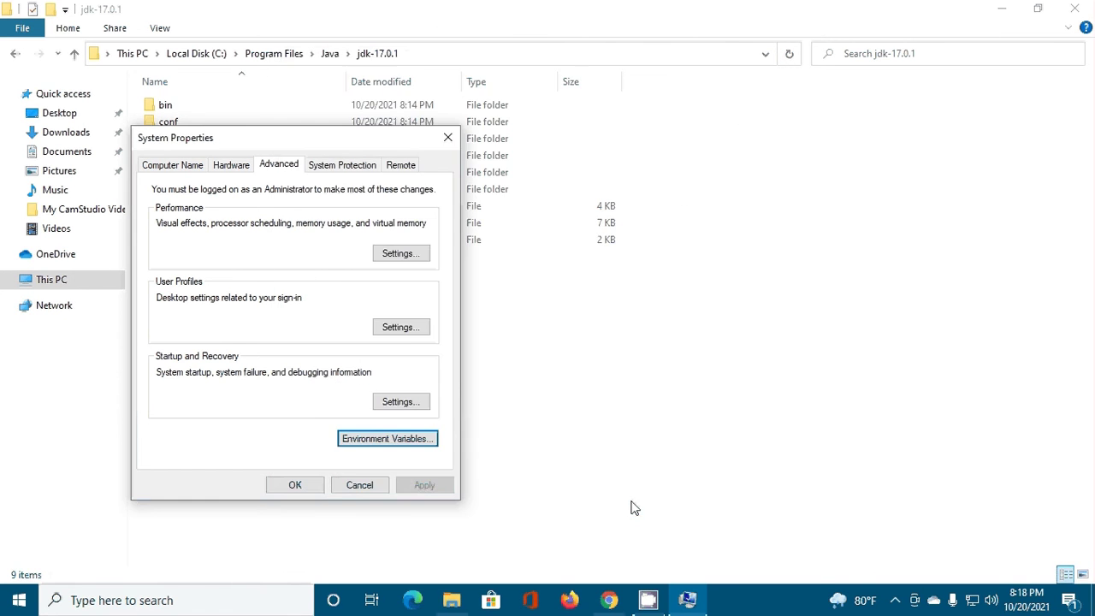
left_click(294, 485)
left_click(1074, 8)
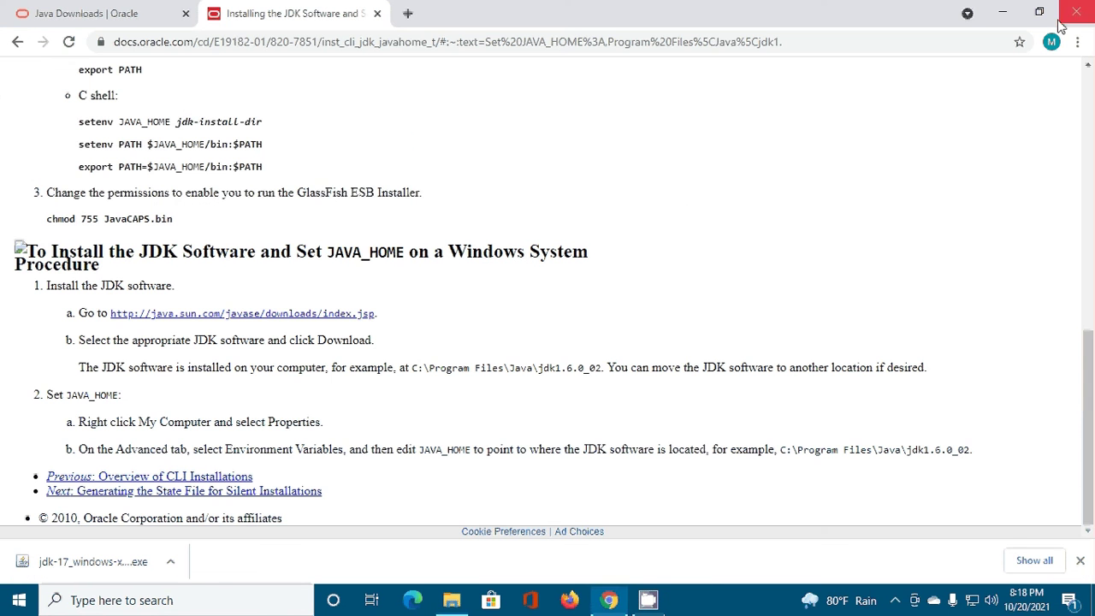
Open a maximized Command Prompt and check the installed Java version with java --version
left_click(150, 601)
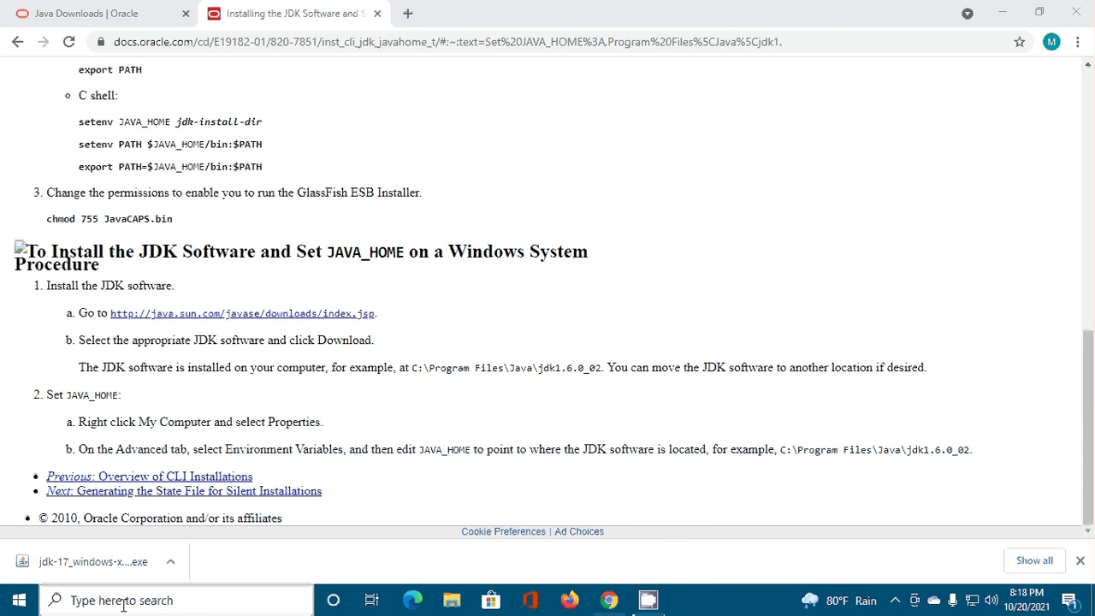
type("cmd")
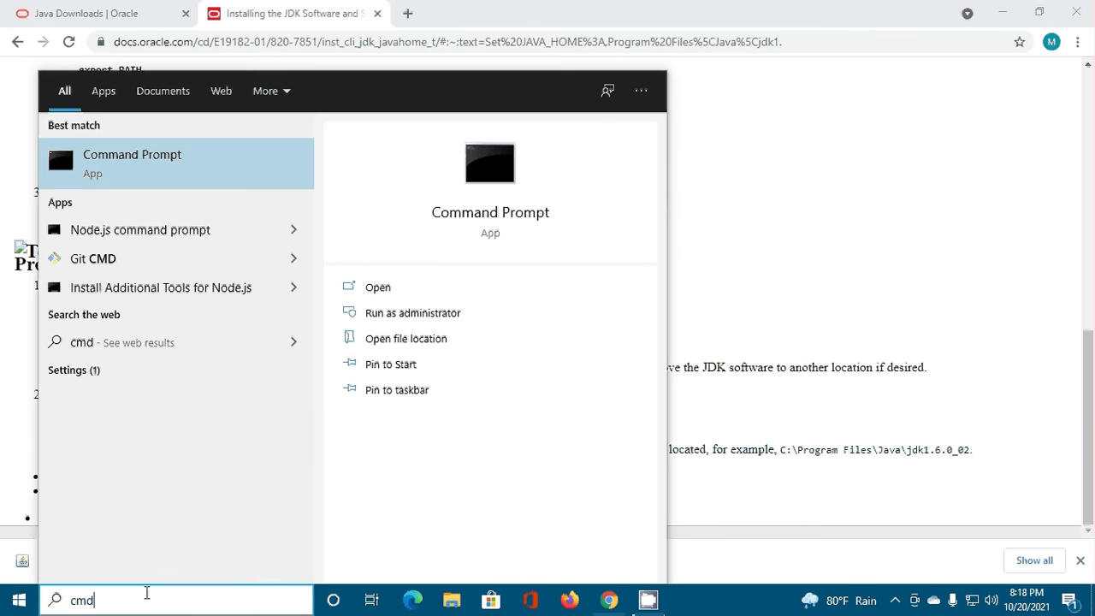
left_click(156, 147)
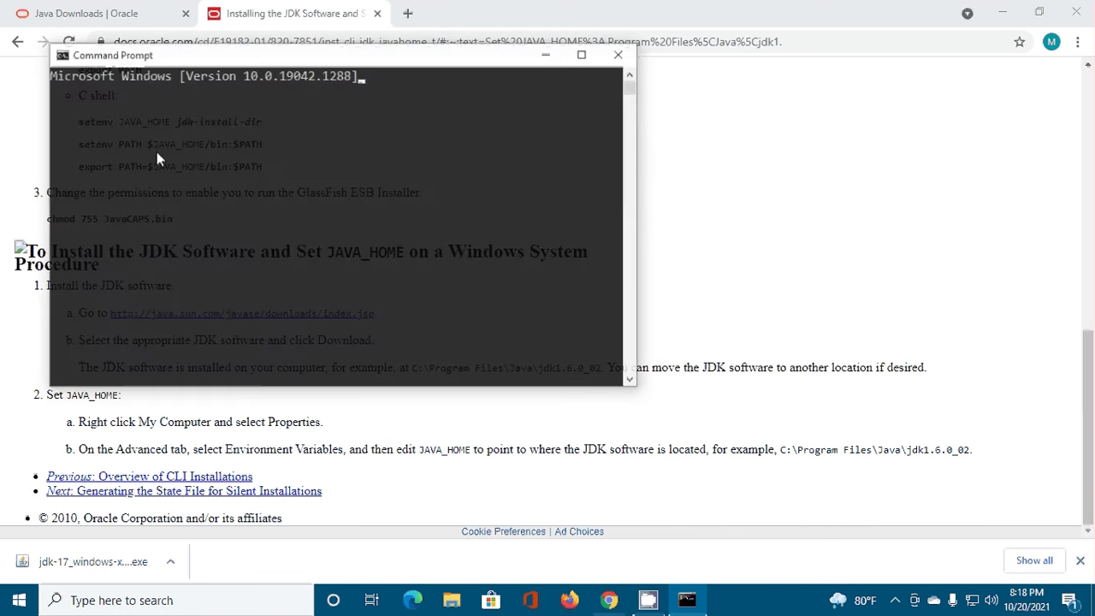
left_click(575, 55)
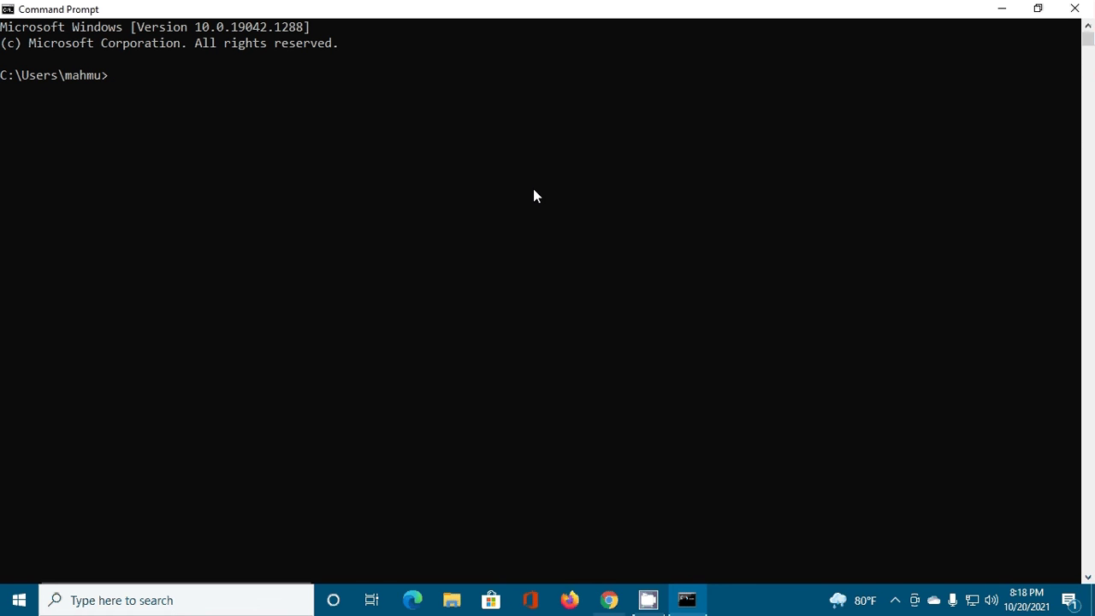
type("java --version")
key("Return")
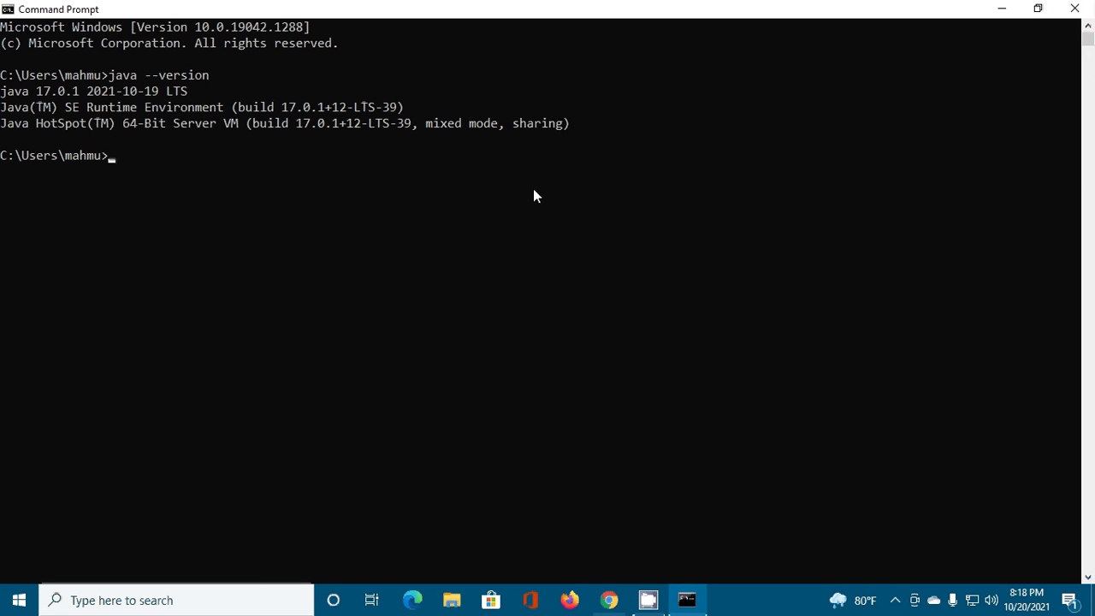
Check the Java compiler version with javac --version, and clear the Command Prompt and browser windows from the desktop
key("Up")
key("Left")
key("Left")
key("Left")
key("Left")
key("Left")
key("Left")
key("Left")
key("Left")
key("Left")
key("Left")
type("c")
key("Return")
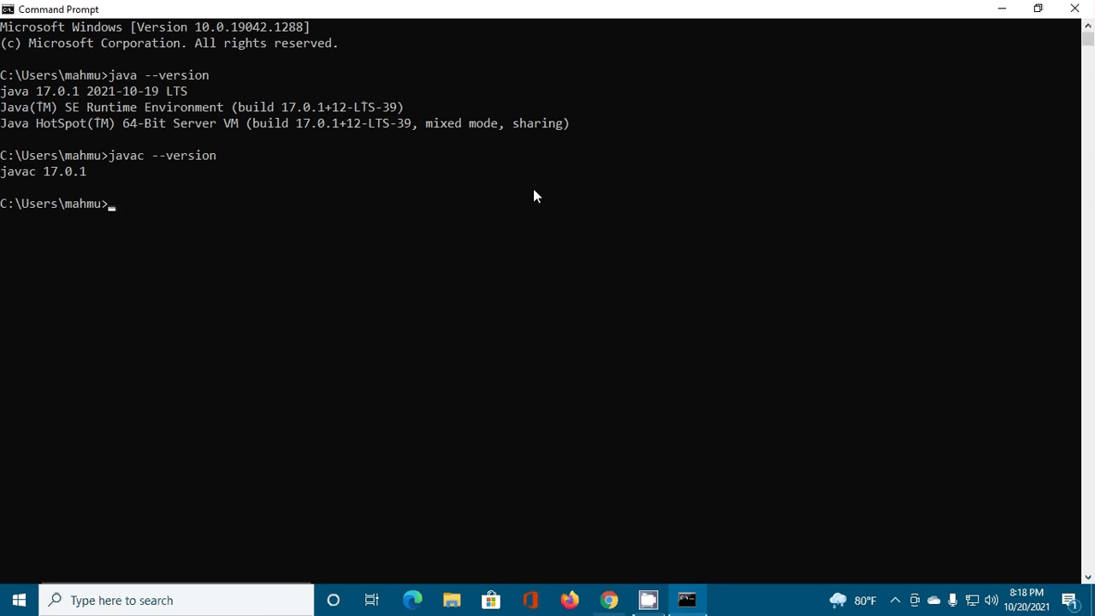
left_click(1079, 7)
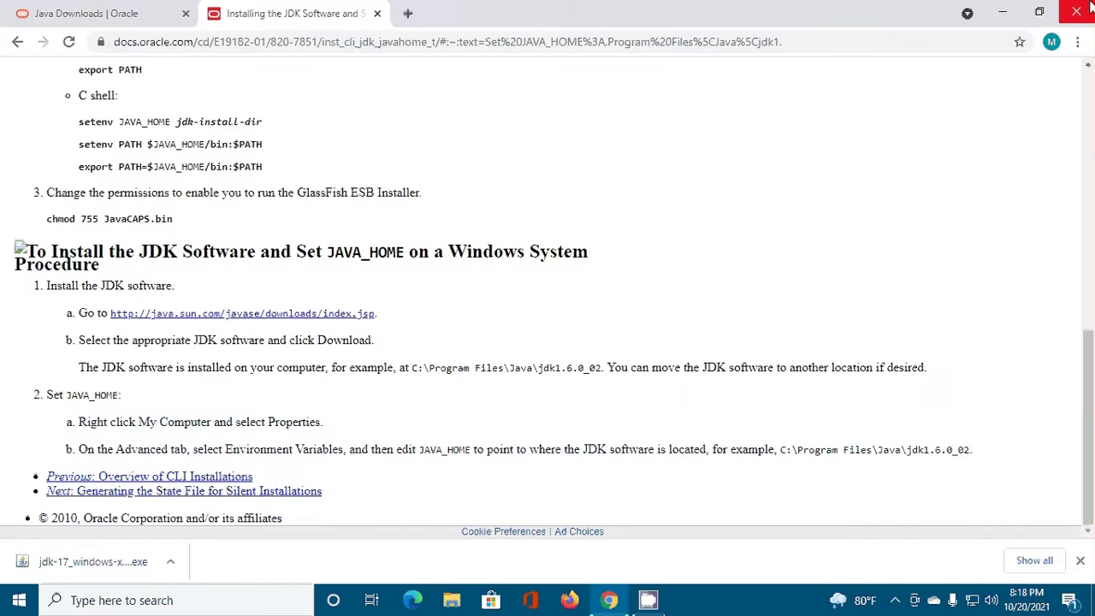
left_click(1003, 11)
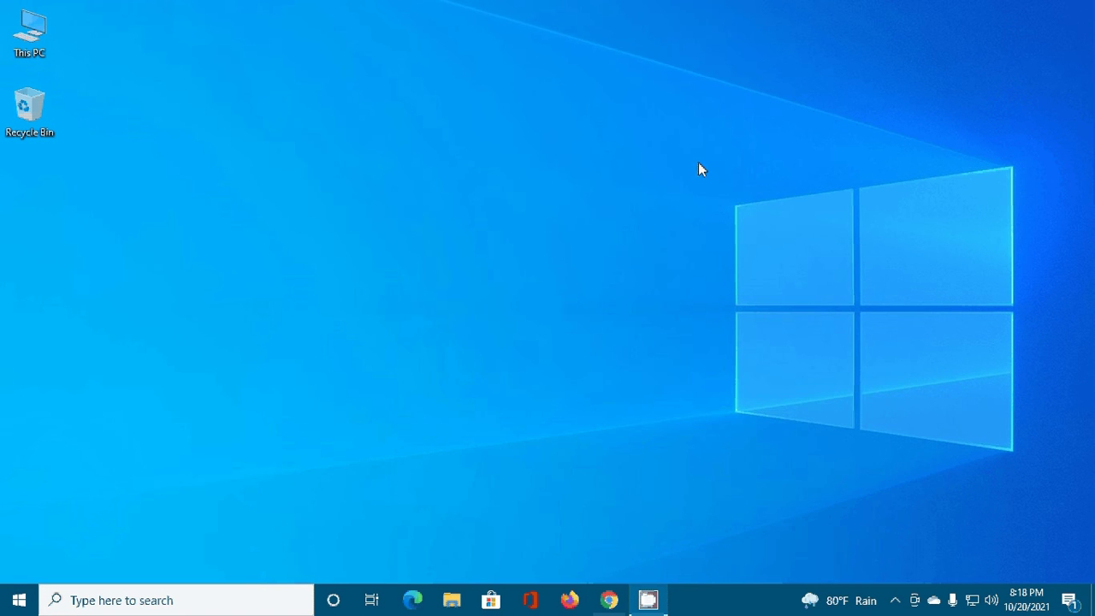